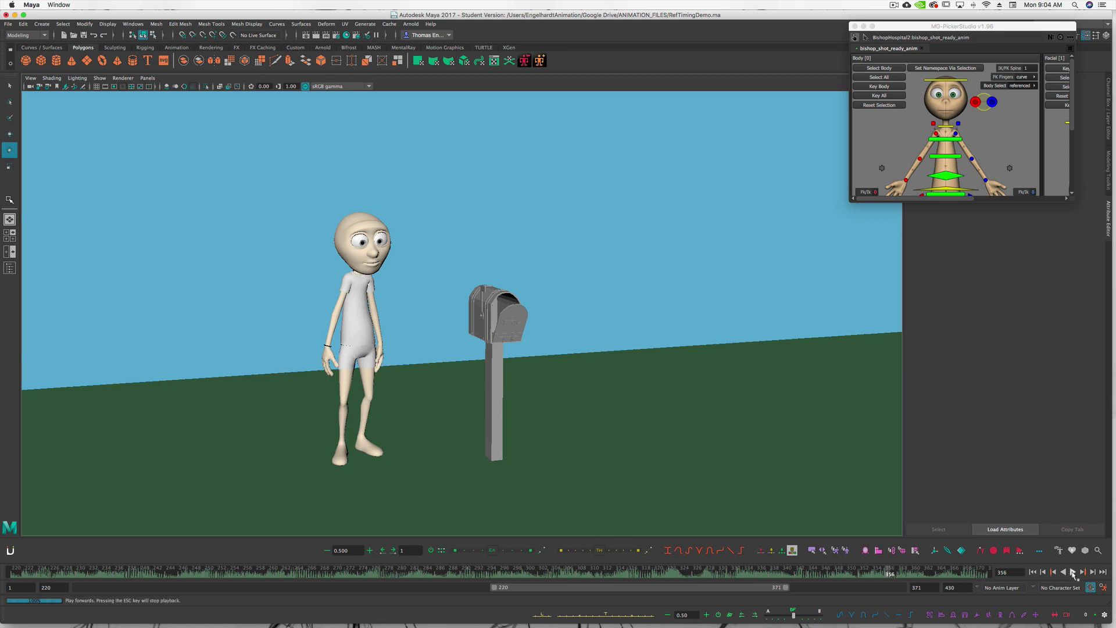
# Step: Play back the character's existing animation and stop the playback
pyautogui.click(1073, 572)
pyautogui.click(1073, 572)
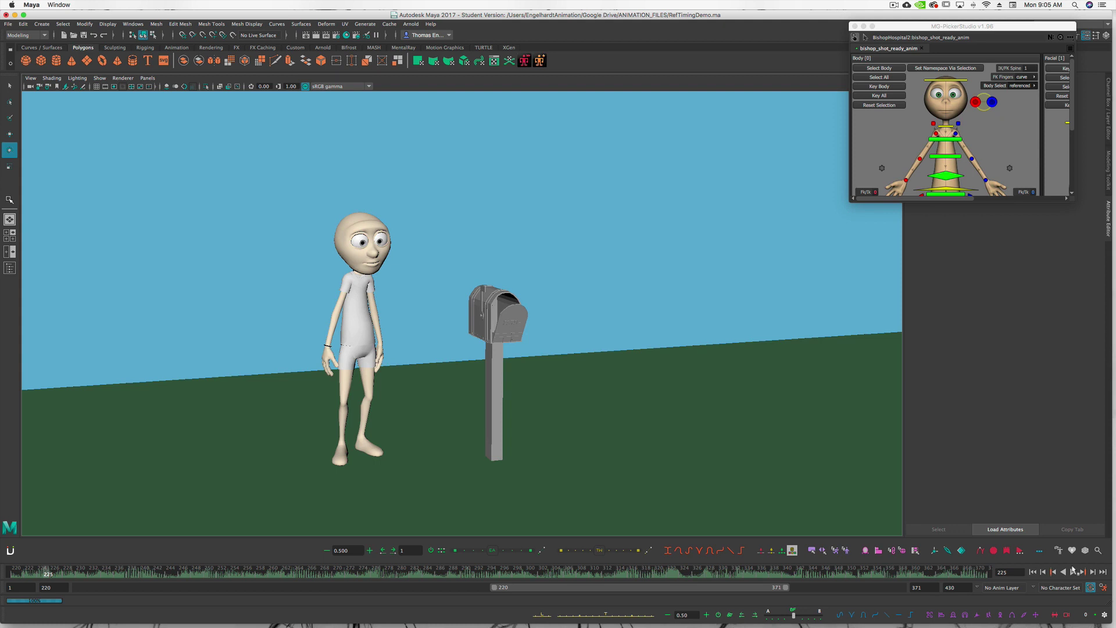
# Step: Create a free image plane and scale it up until it is about as large as the character
pyautogui.click(40, 25)
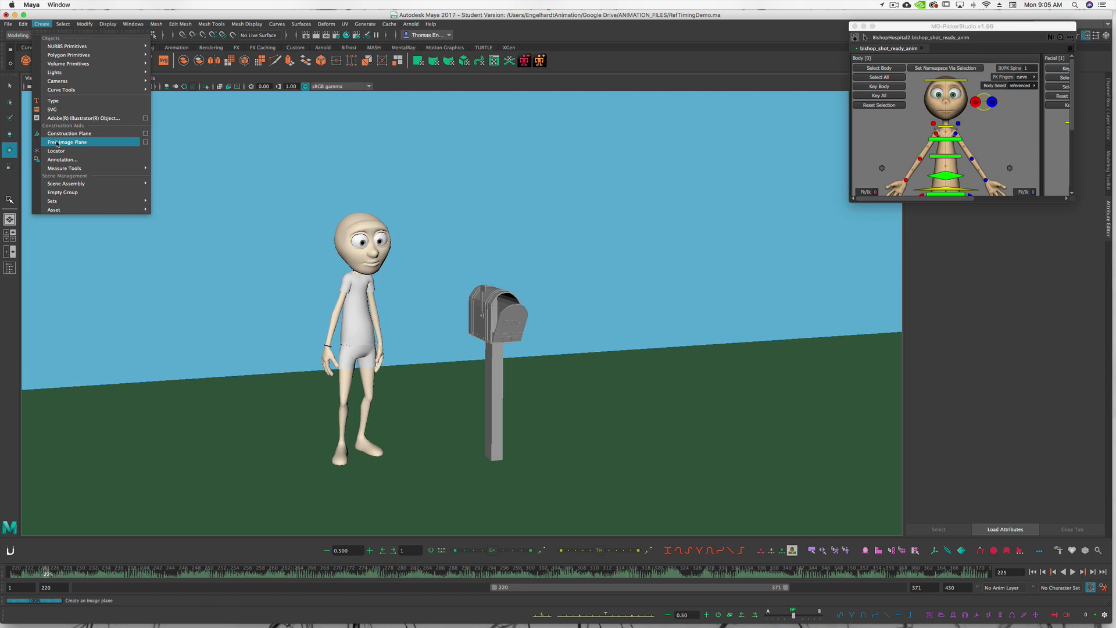
pyautogui.click(57, 142)
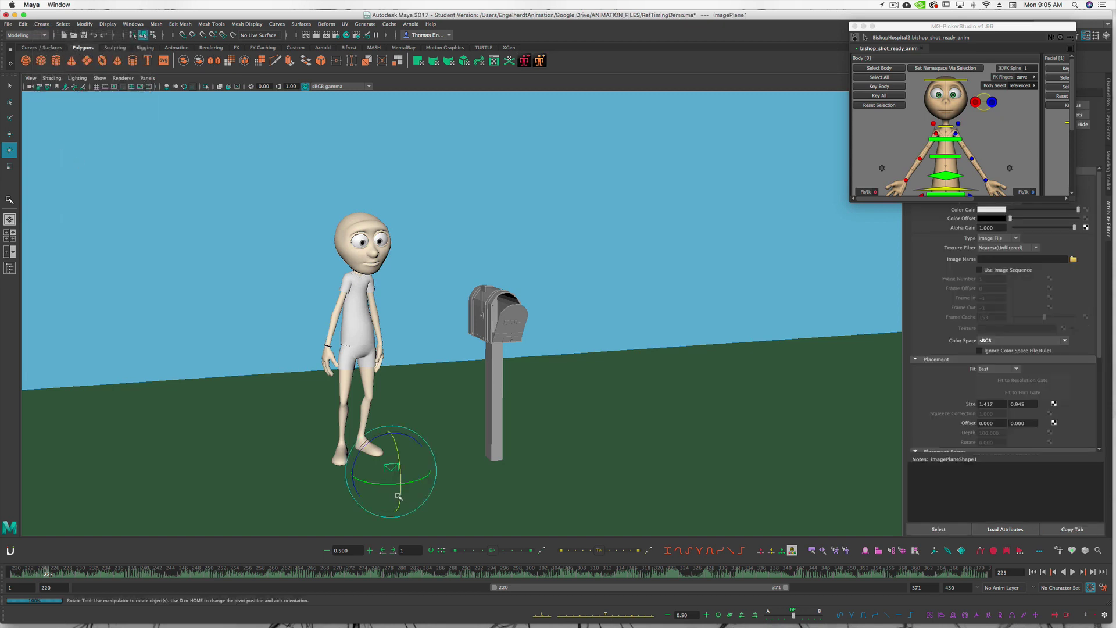
pyautogui.press('r')
pyautogui.moveTo(391, 470); pyautogui.dragTo(572, 415)
# Step: Move the image plane up beyond the mailbox and rotate it about -32° around Y to face the camera
pyautogui.press('w')
pyautogui.moveTo(390, 437); pyautogui.dragTo(393, 120)
pyautogui.moveTo(428, 229); pyautogui.dragTo(726, 259)
pyautogui.press('e')
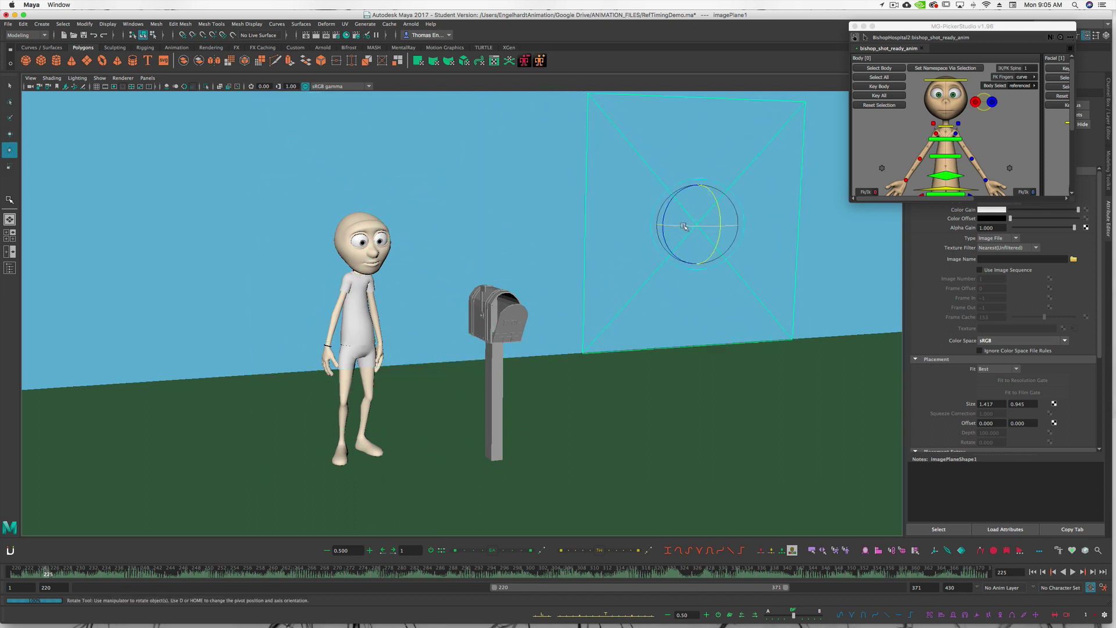
pyautogui.moveTo(682, 226); pyautogui.dragTo(666, 221)
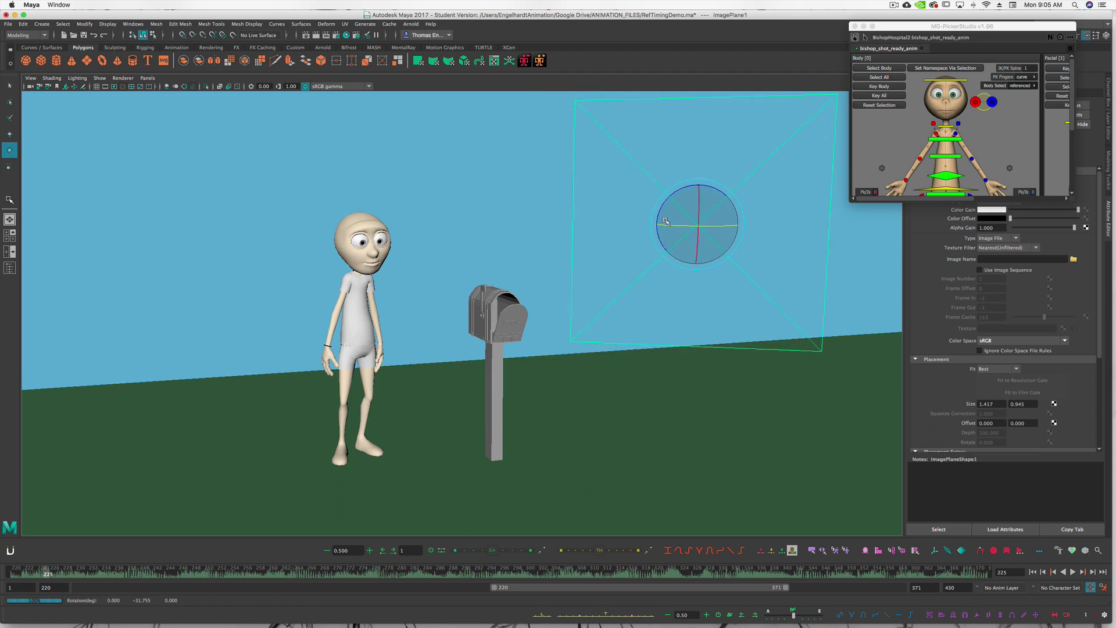
# Step: Move the character picker window aside so the image plane's attributes are uncovered
pyautogui.moveTo(1011, 27); pyautogui.dragTo(164, 18)
pyautogui.click(1106, 213)
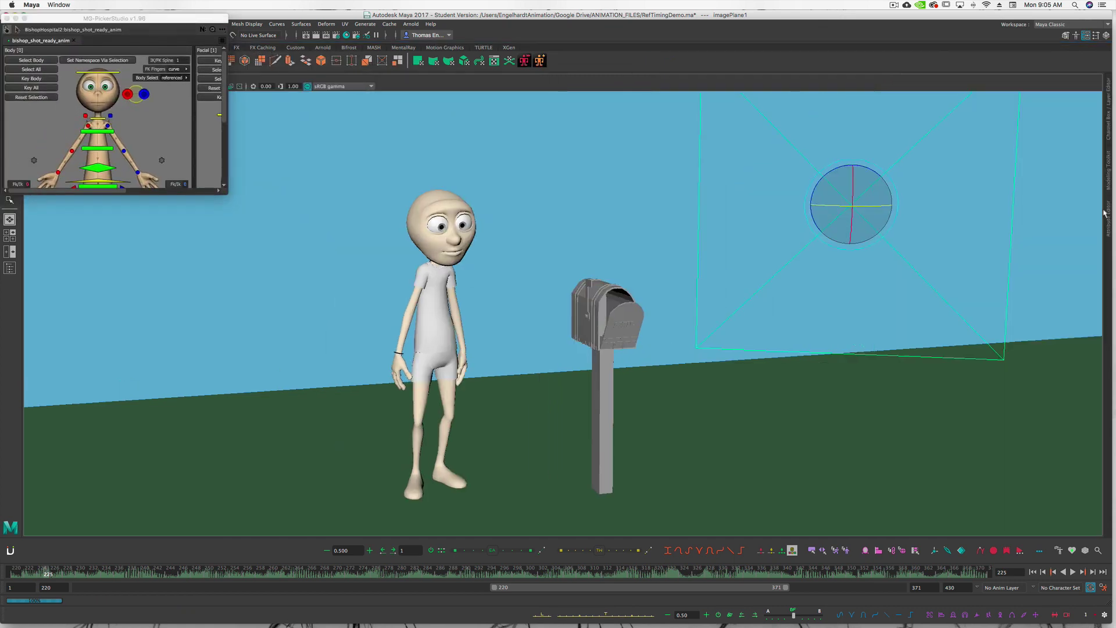
pyautogui.click(1107, 218)
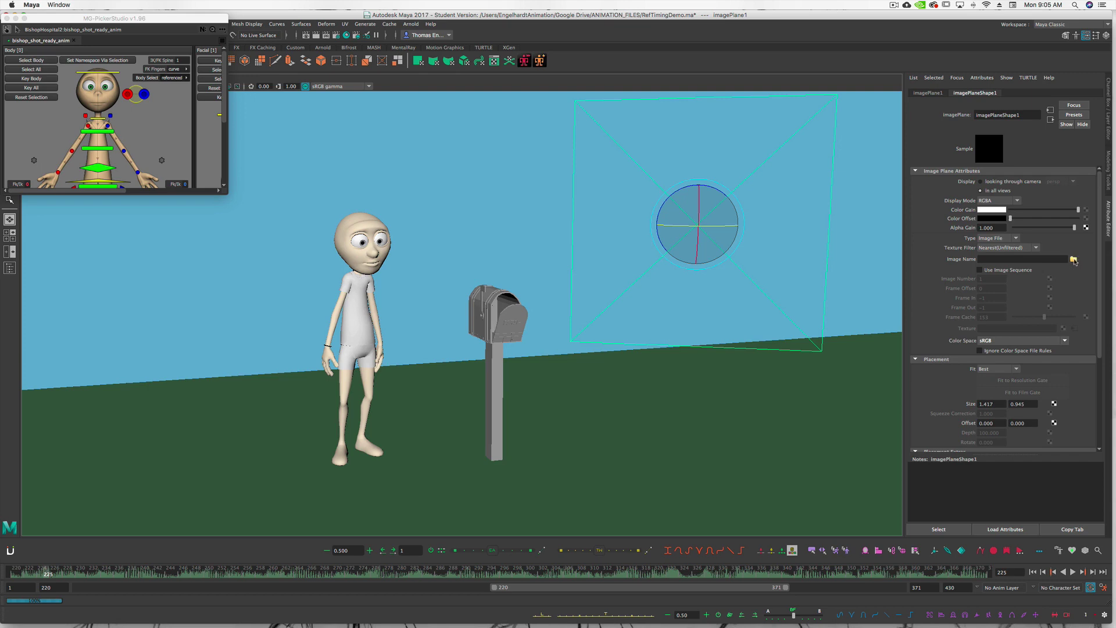
# Step: Load MailmanCrazy 001.jpg as the image plane's image, checking the last frame number of the sequence in the folder
pyautogui.click(1074, 260)
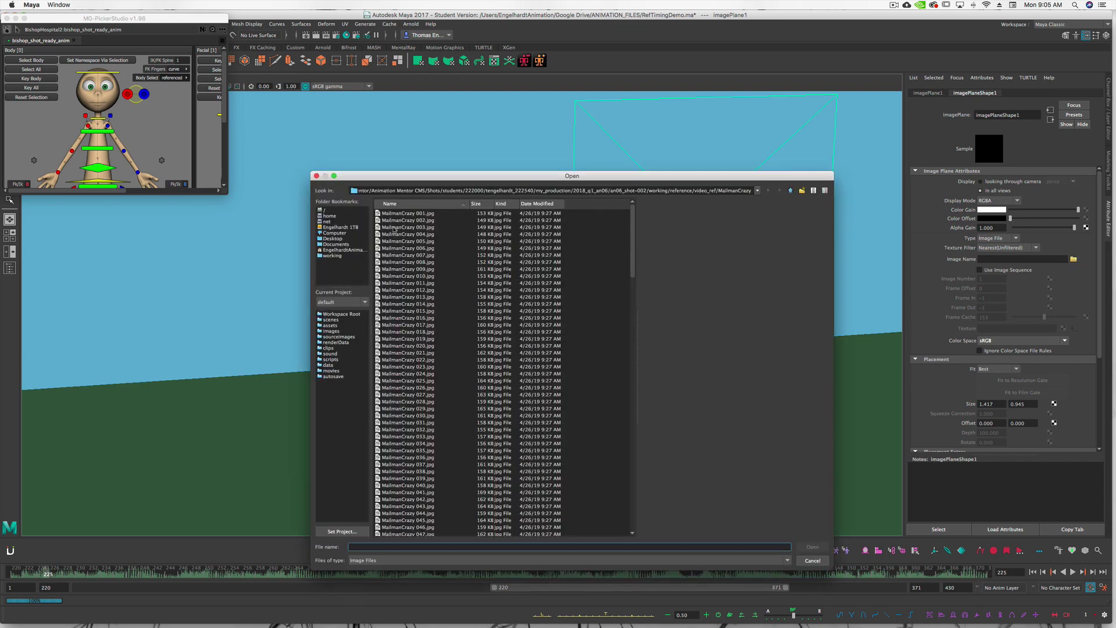
pyautogui.click(394, 214)
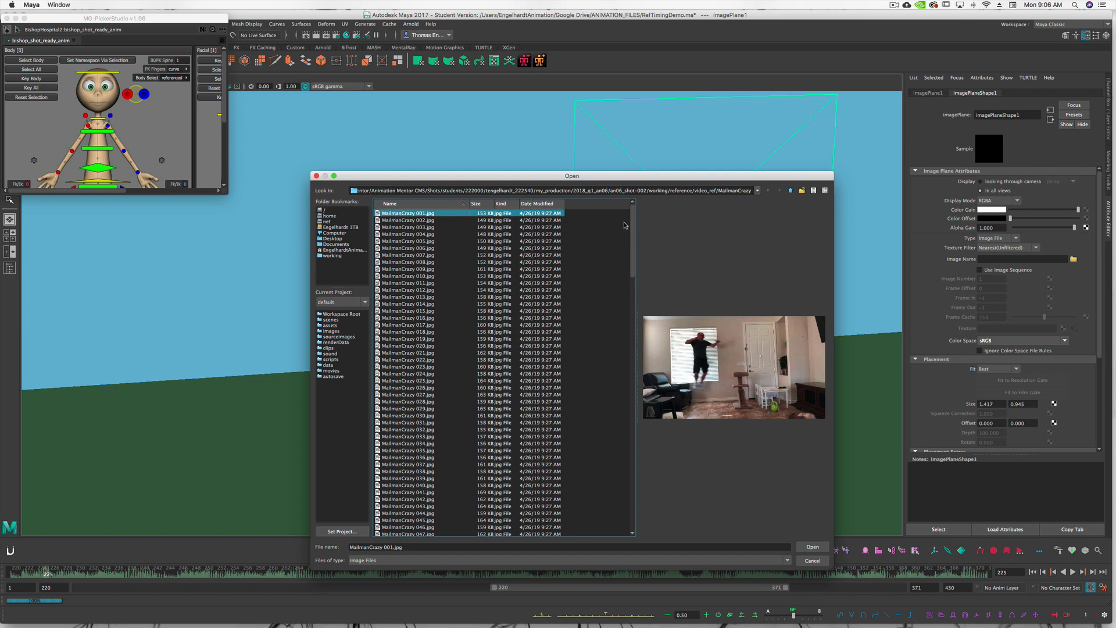
pyautogui.moveTo(634, 215); pyautogui.dragTo(635, 477)
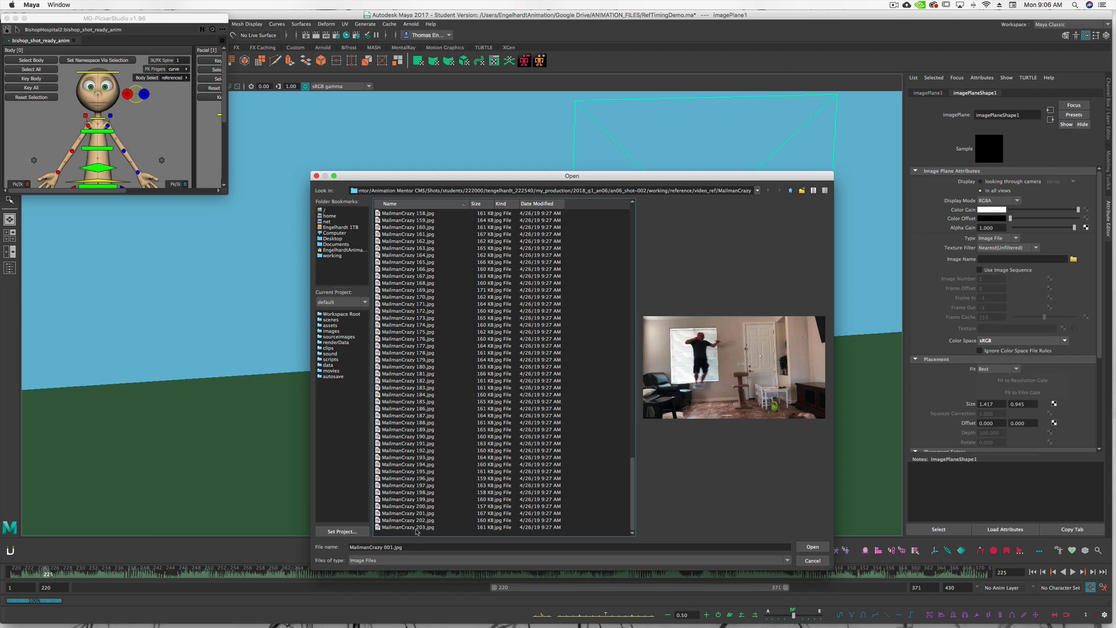
pyautogui.moveTo(633, 492); pyautogui.dragTo(631, 186)
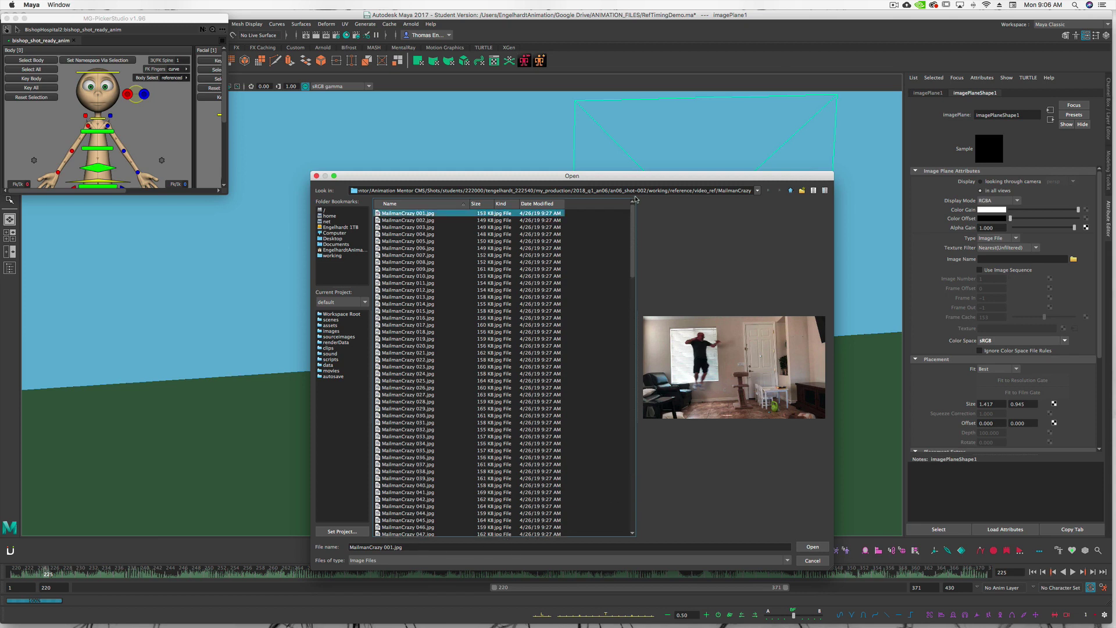
pyautogui.click(812, 547)
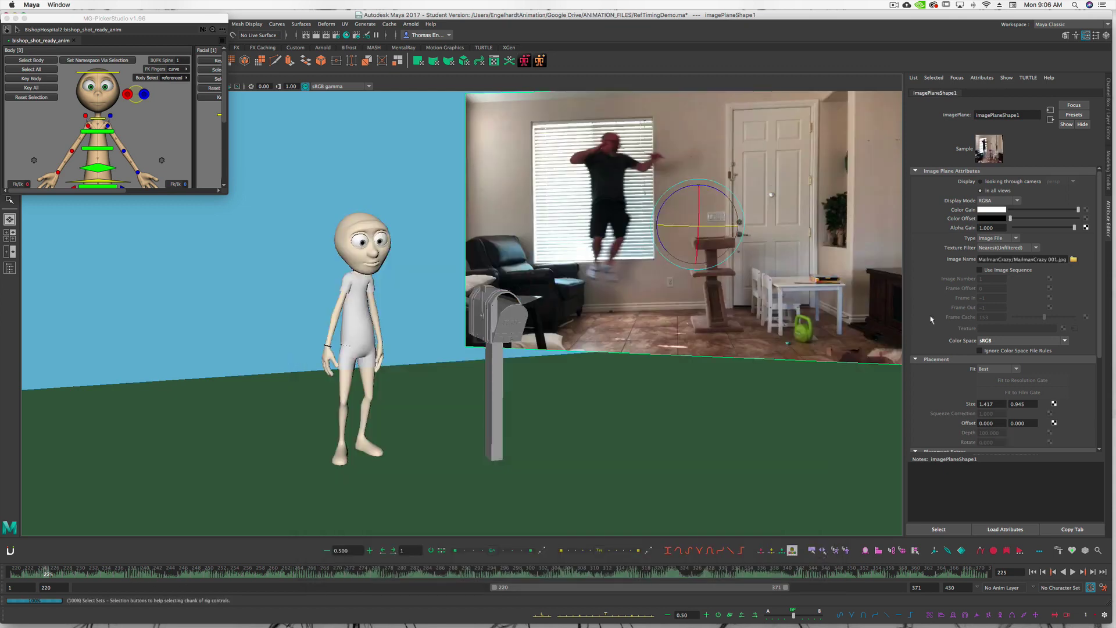
# Step: Enable the image sequence option on the image plane, scrub to frame 250 and return to frame 220
pyautogui.click(980, 270)
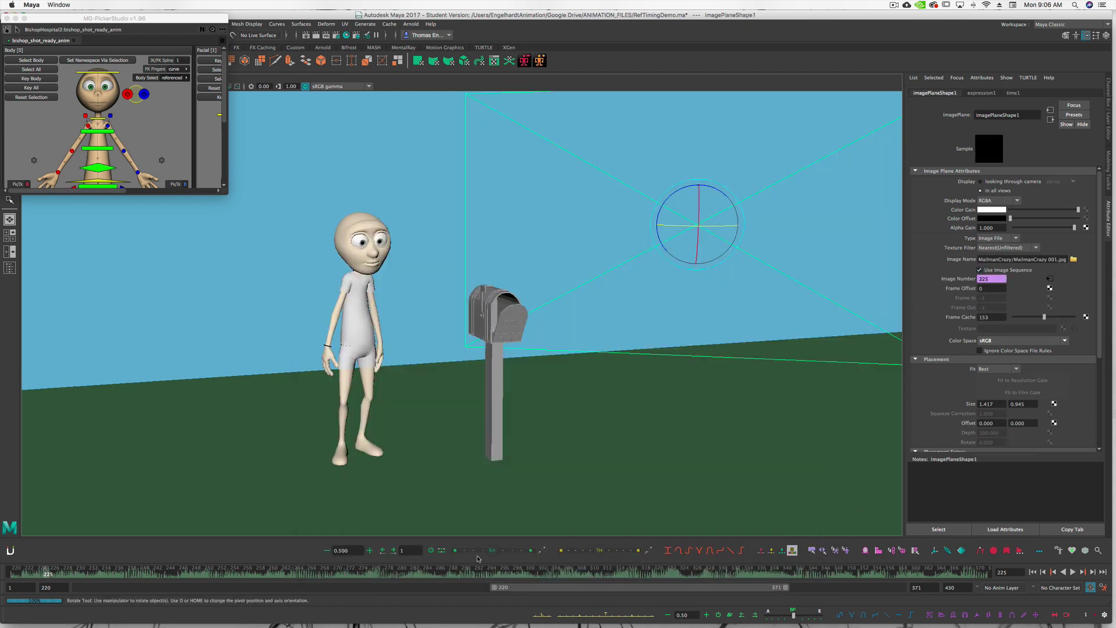
pyautogui.click(21, 576)
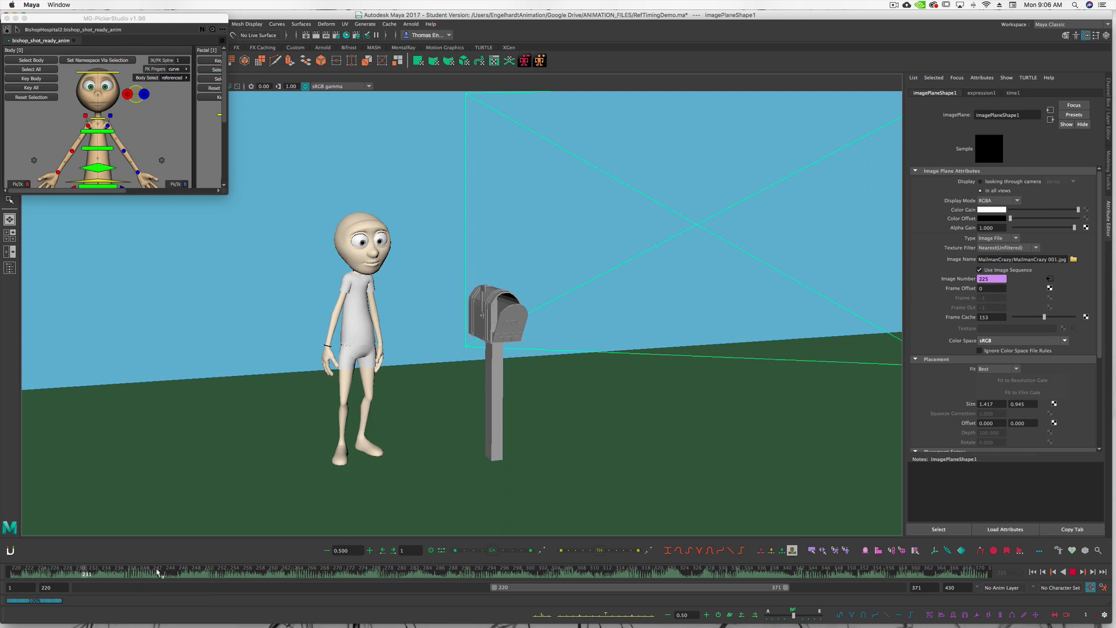
pyautogui.click(157, 575)
pyautogui.click(209, 575)
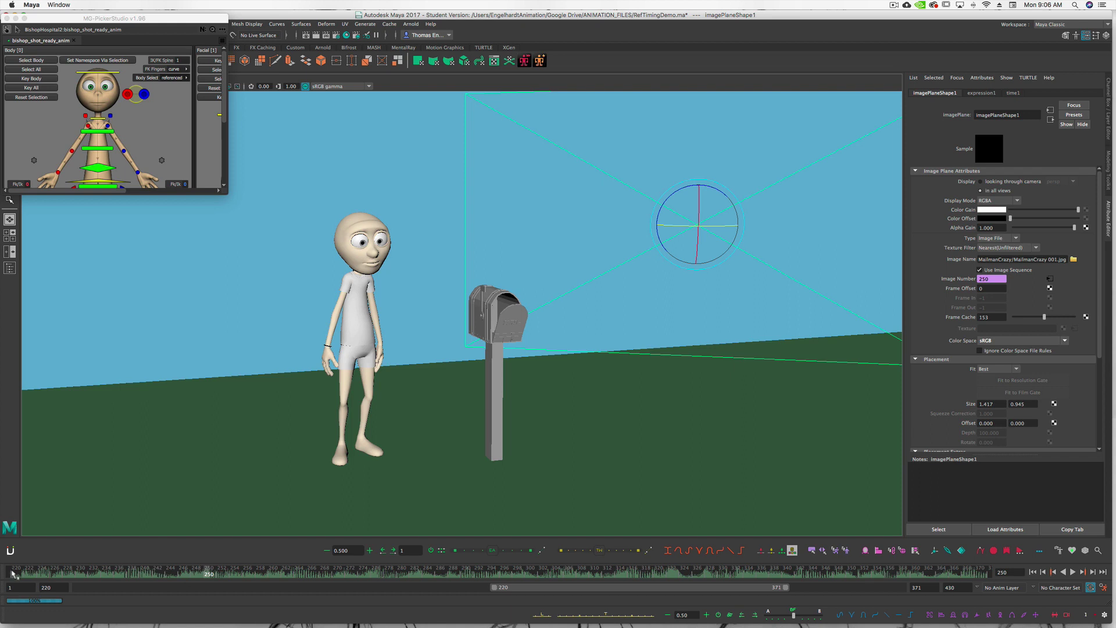
pyautogui.click(13, 574)
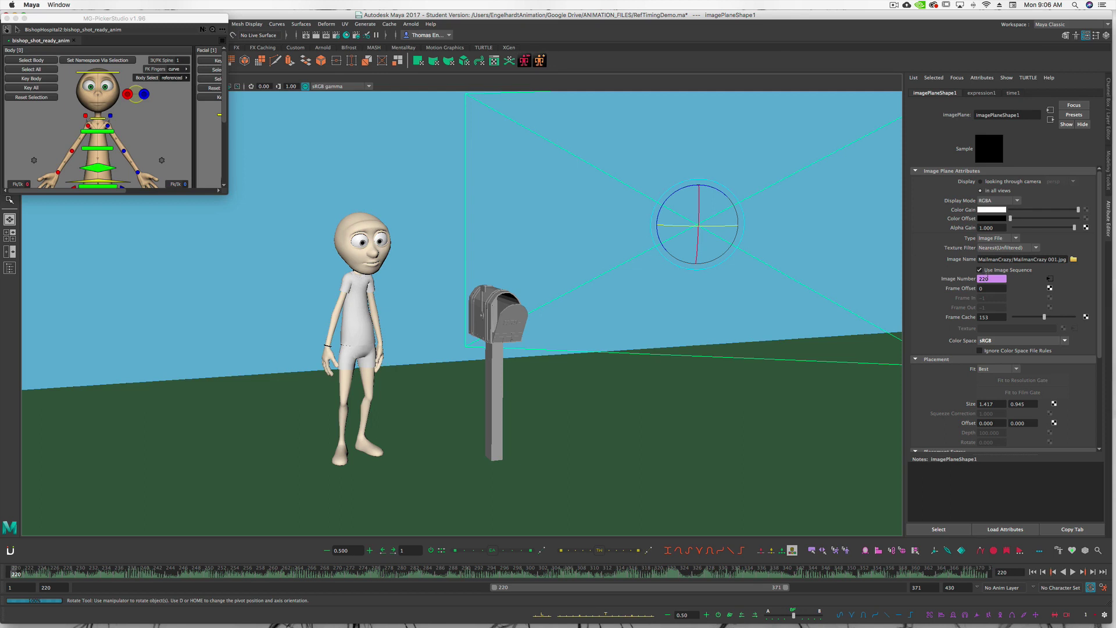
# Step: Delete the expression on the image plane's Image Number and set the value to 1
pyautogui.rightClick(988, 279)
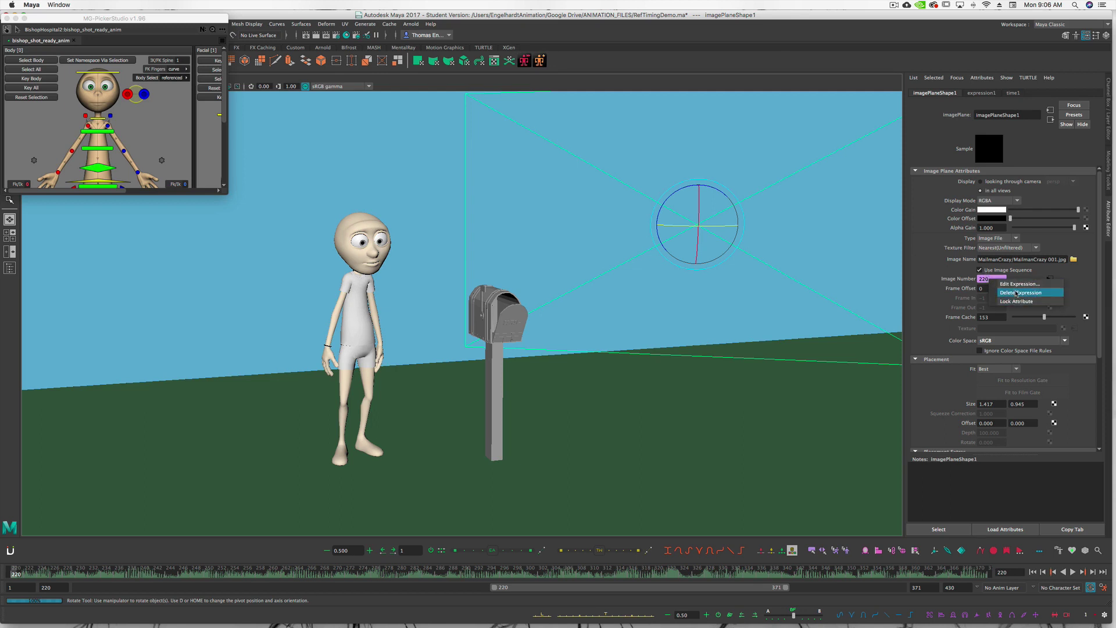
pyautogui.click(1016, 293)
pyautogui.doubleClick(987, 279)
pyautogui.write('1')
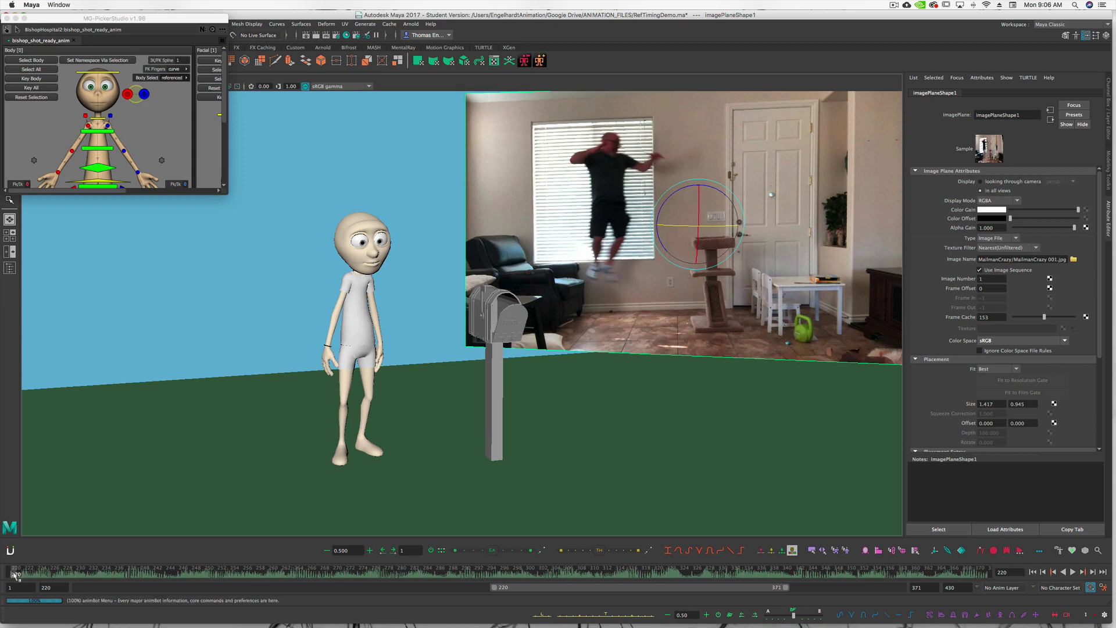
# Step: Scrub through the shot, return to frame 220 and key the Image Number there
pyautogui.moveTo(17, 575); pyautogui.dragTo(100, 574)
pyautogui.moveTo(221, 573); pyautogui.dragTo(740, 574)
pyautogui.click(14, 574)
pyautogui.rightClick(959, 281)
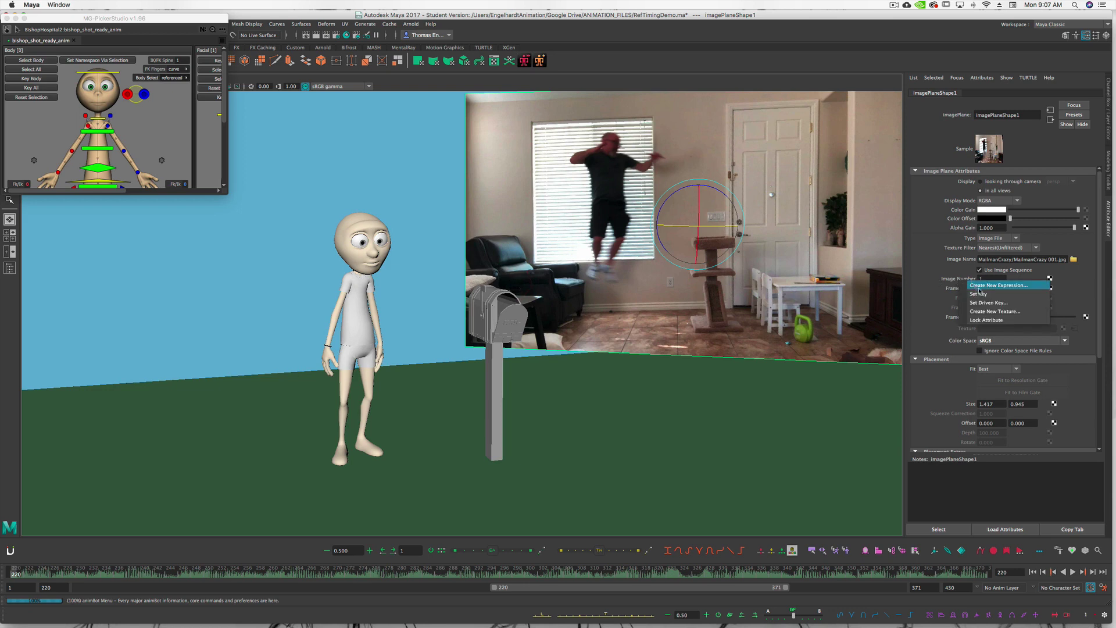
pyautogui.click(980, 294)
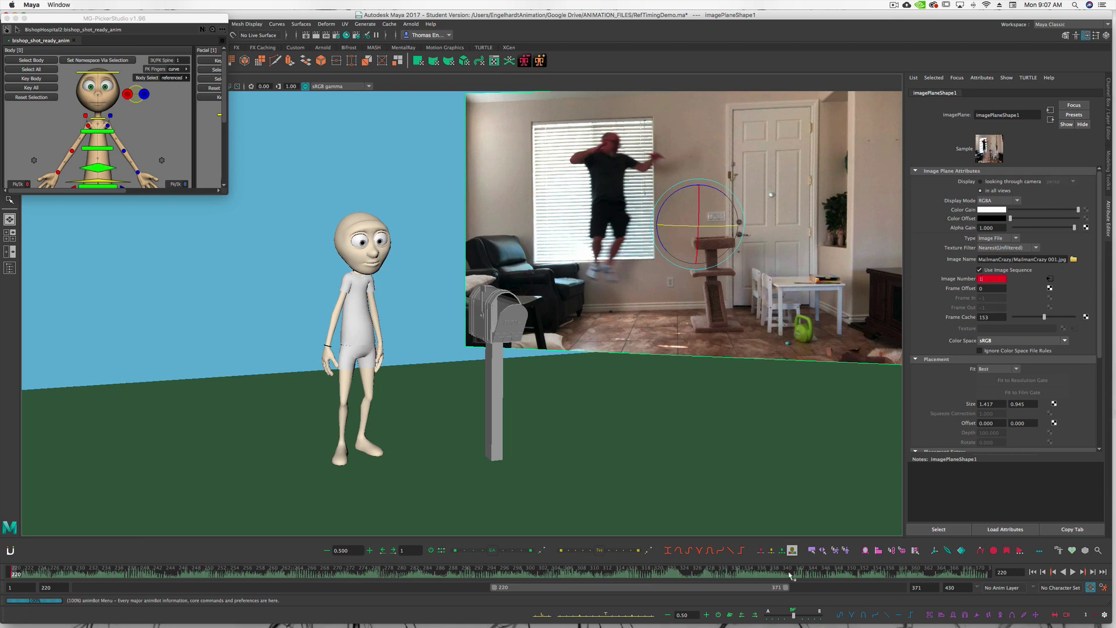
# Step: Key the Image Number at 203 on frame 371 and check the footage at frame 248
pyautogui.click(990, 573)
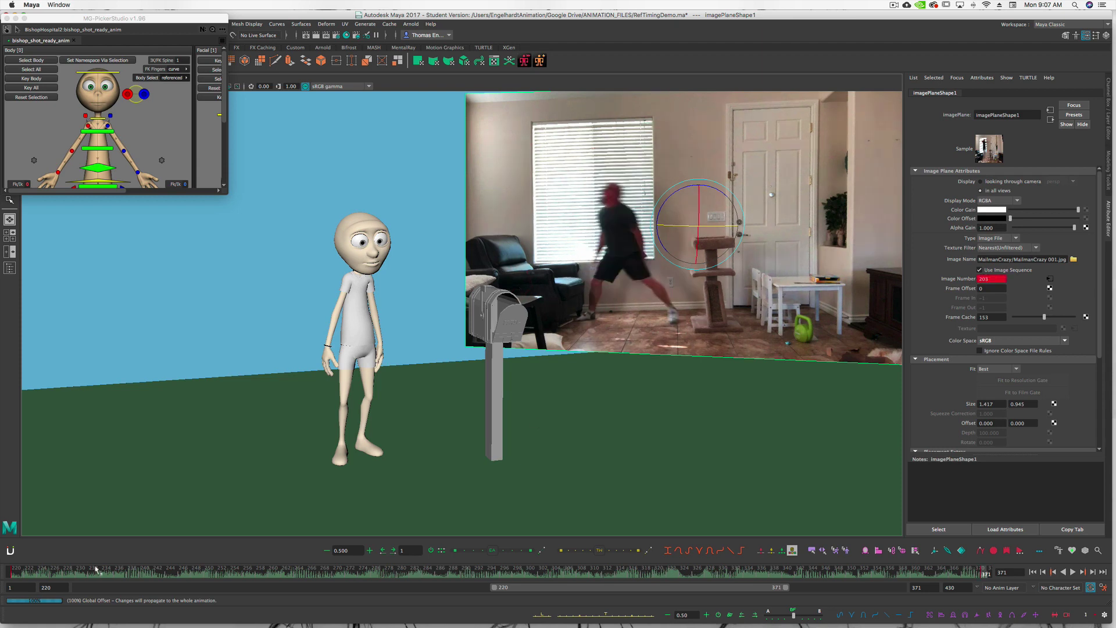
pyautogui.click(199, 574)
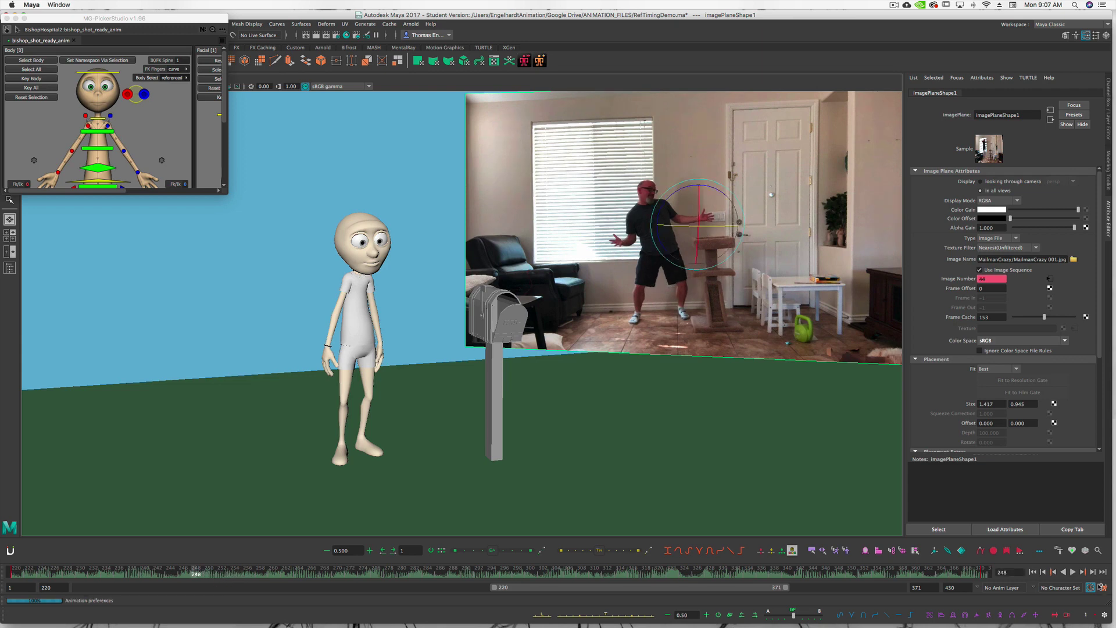
# Step: Review the default in and out tangent types in the animation preferences and save them without changes
pyautogui.click(1104, 588)
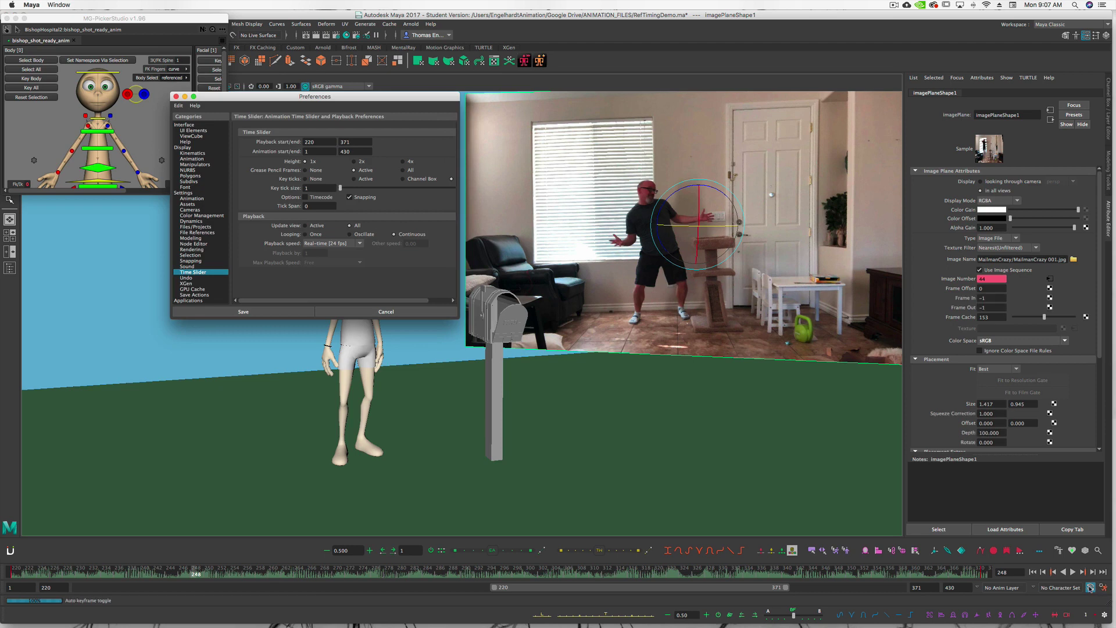
pyautogui.click(192, 199)
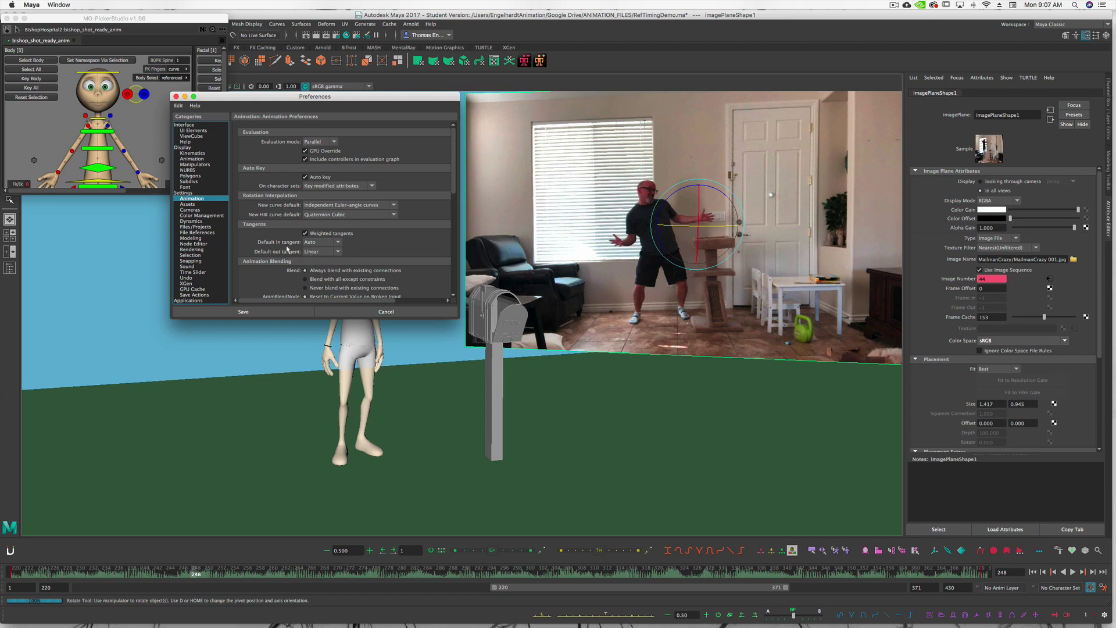
pyautogui.click(304, 253)
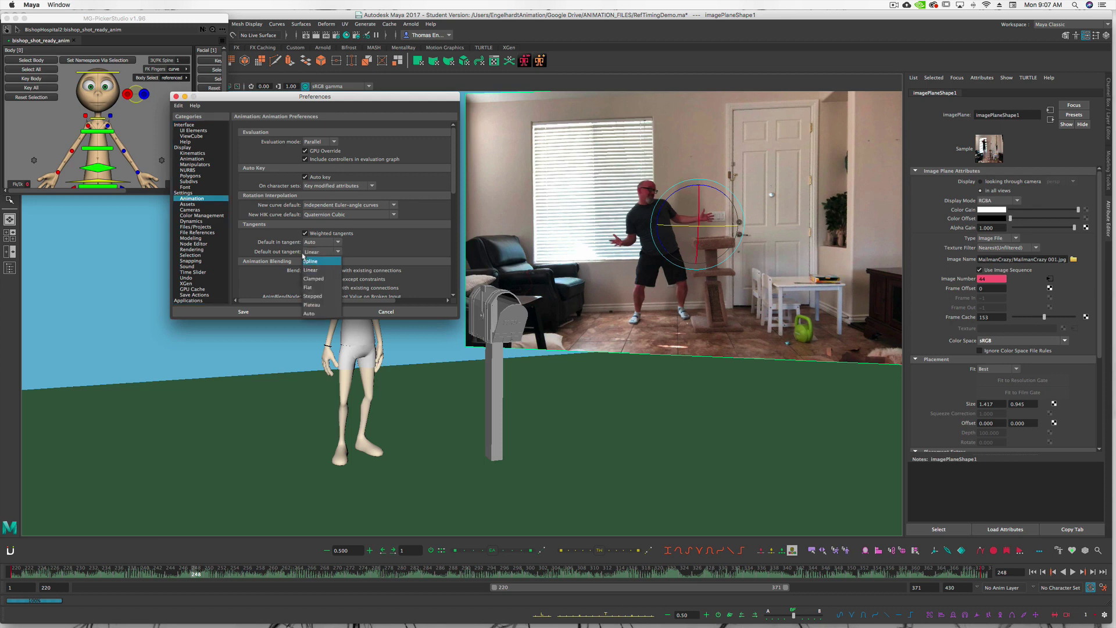
pyautogui.click(347, 254)
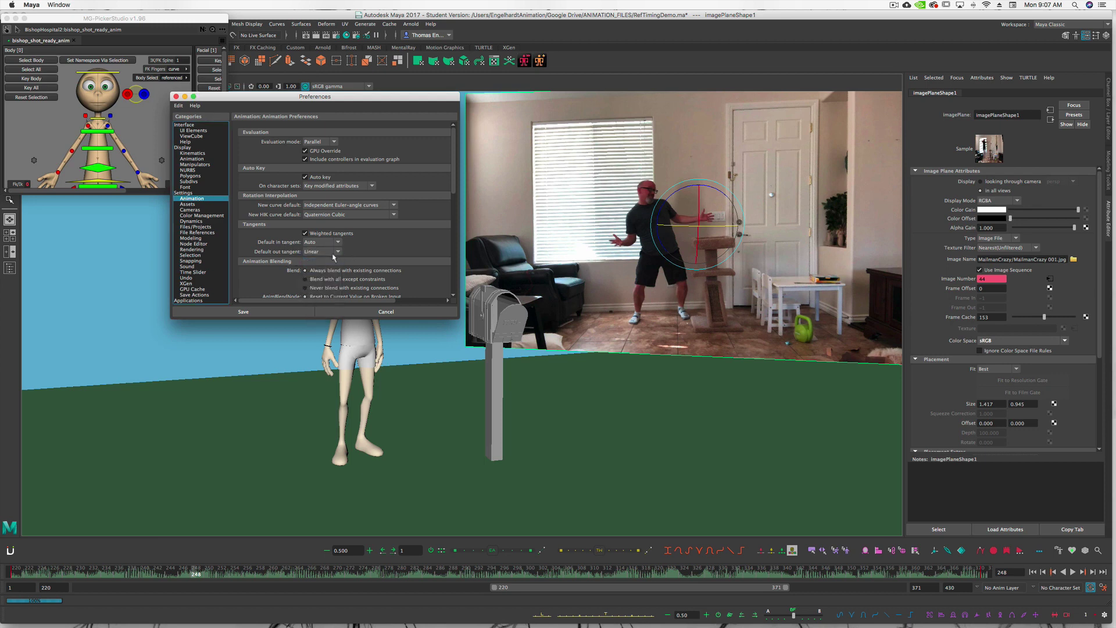
pyautogui.click(270, 312)
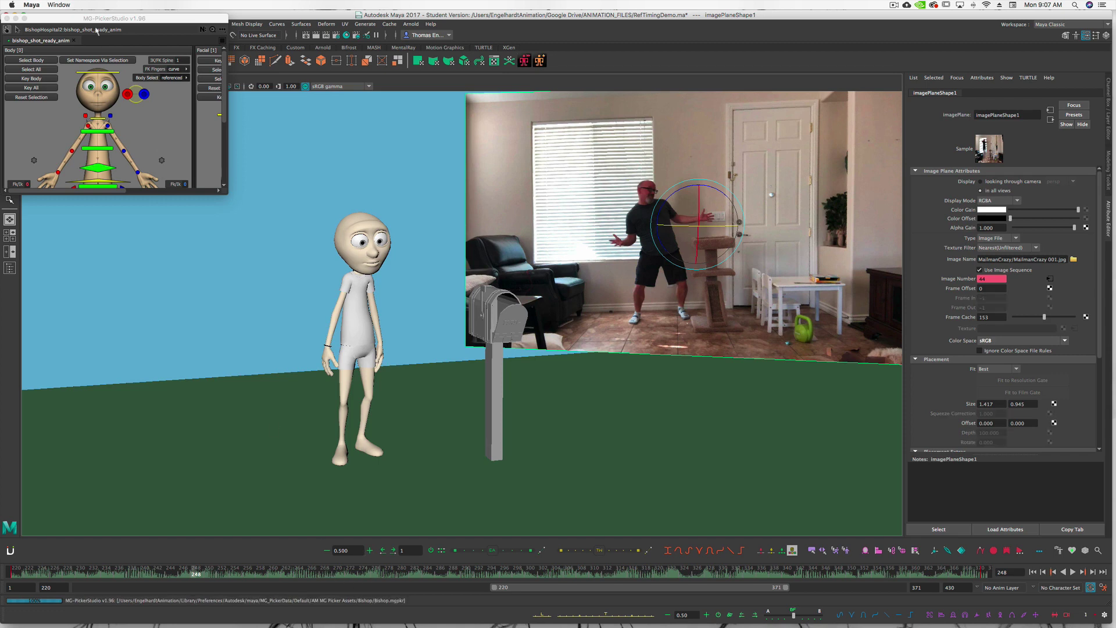
# Step: Set the tangents of both image plane frame keys to linear in the Graph Editor and close the editor
pyautogui.moveTo(93, 18); pyautogui.dragTo(117, 55)
pyautogui.click(133, 24)
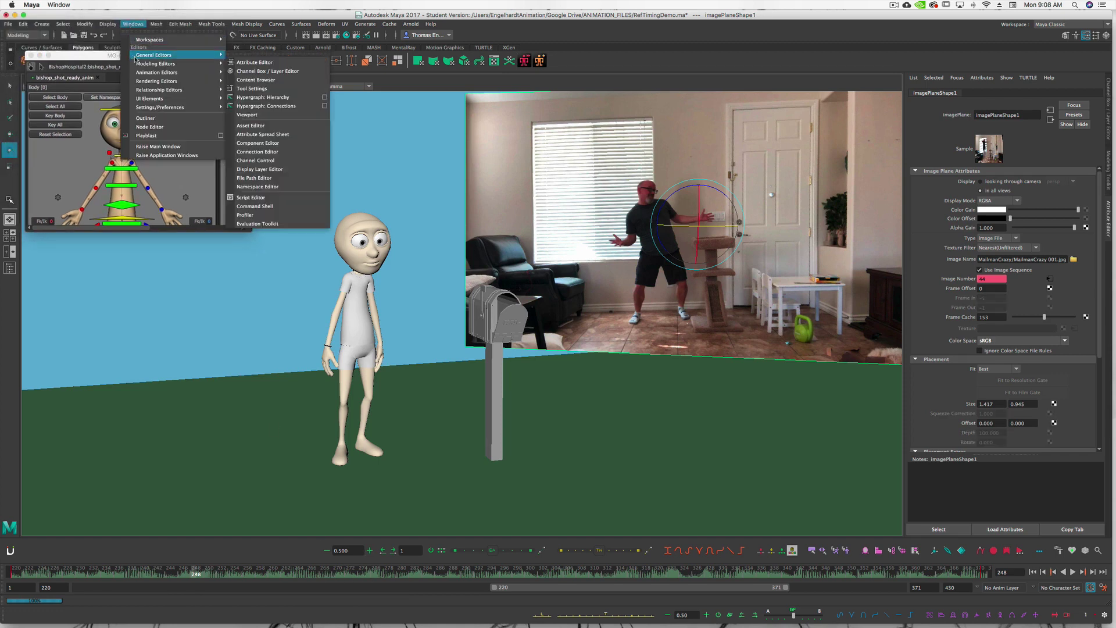
pyautogui.moveTo(184, 74)
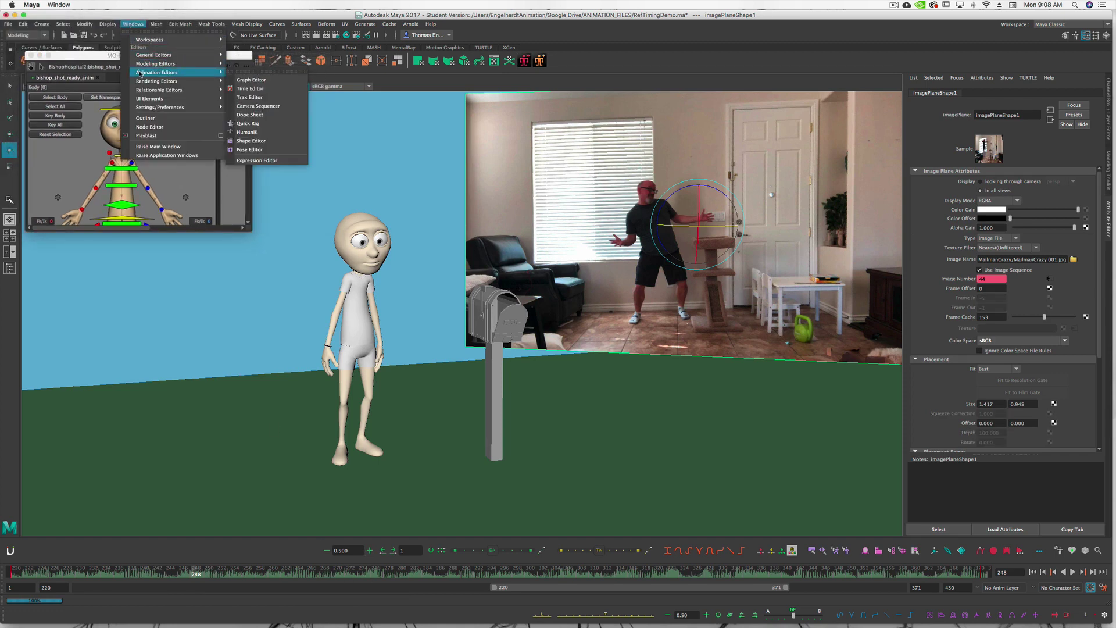
pyautogui.click(251, 80)
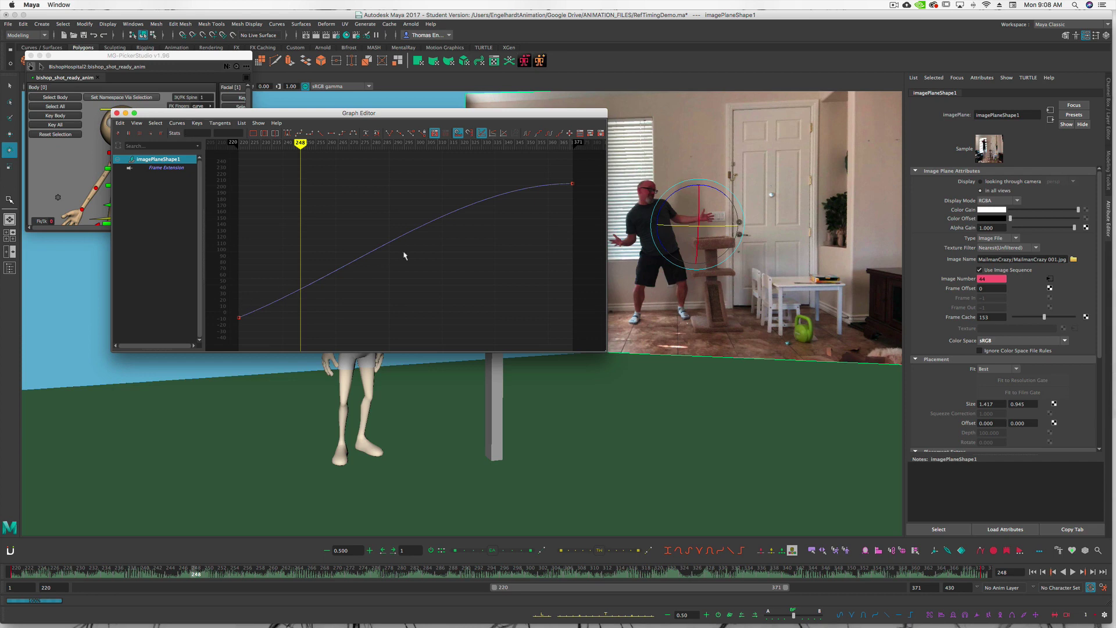
pyautogui.moveTo(580, 170); pyautogui.dragTo(227, 327)
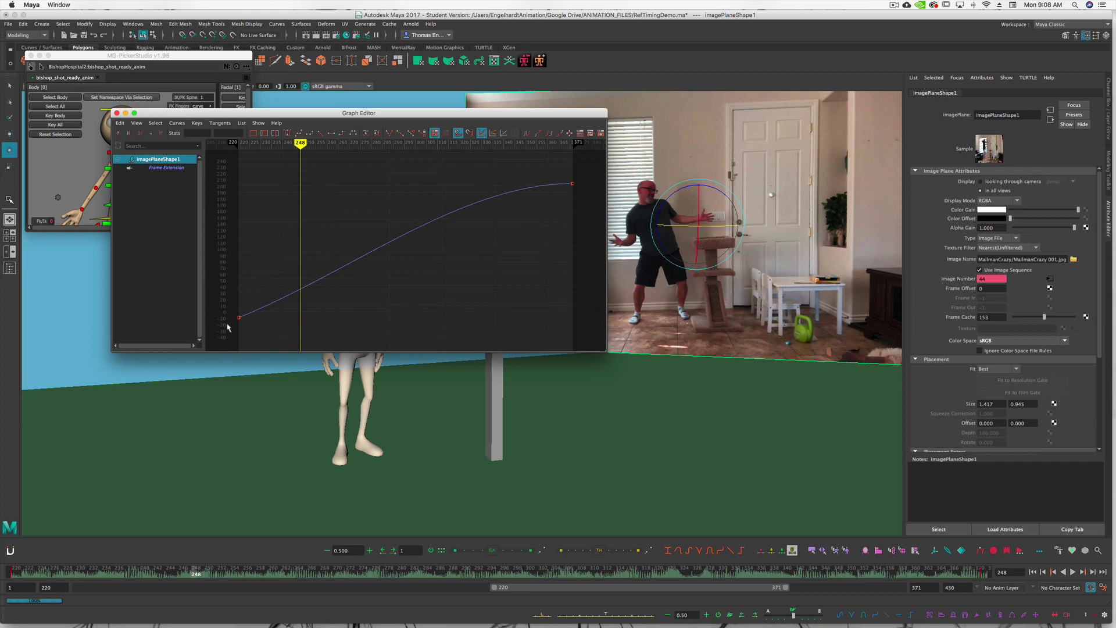
pyautogui.click(321, 133)
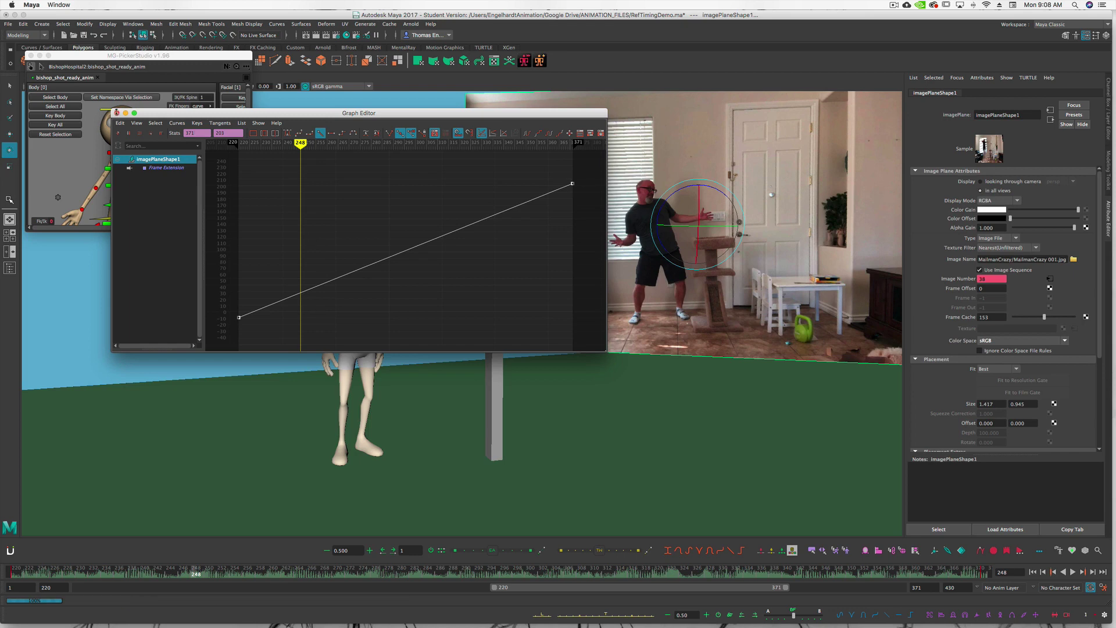
pyautogui.click(116, 113)
# Step: Scrub the shot up to frame 250 and back to frame 222 to check the reference footage's timing
pyautogui.click(48, 572)
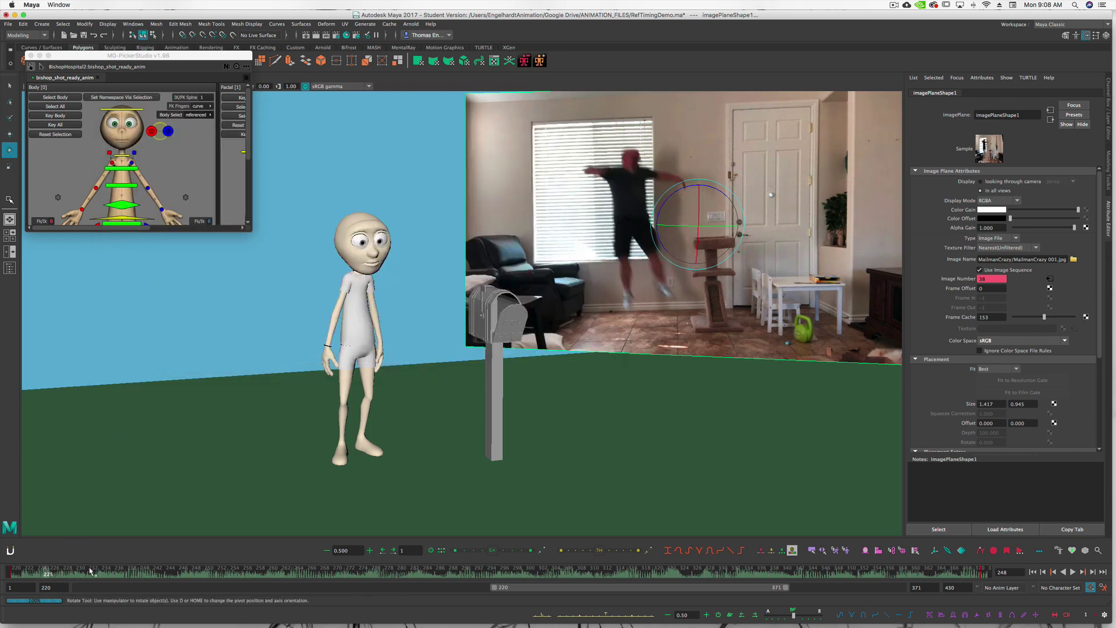
pyautogui.moveTo(91, 572); pyautogui.dragTo(208, 571)
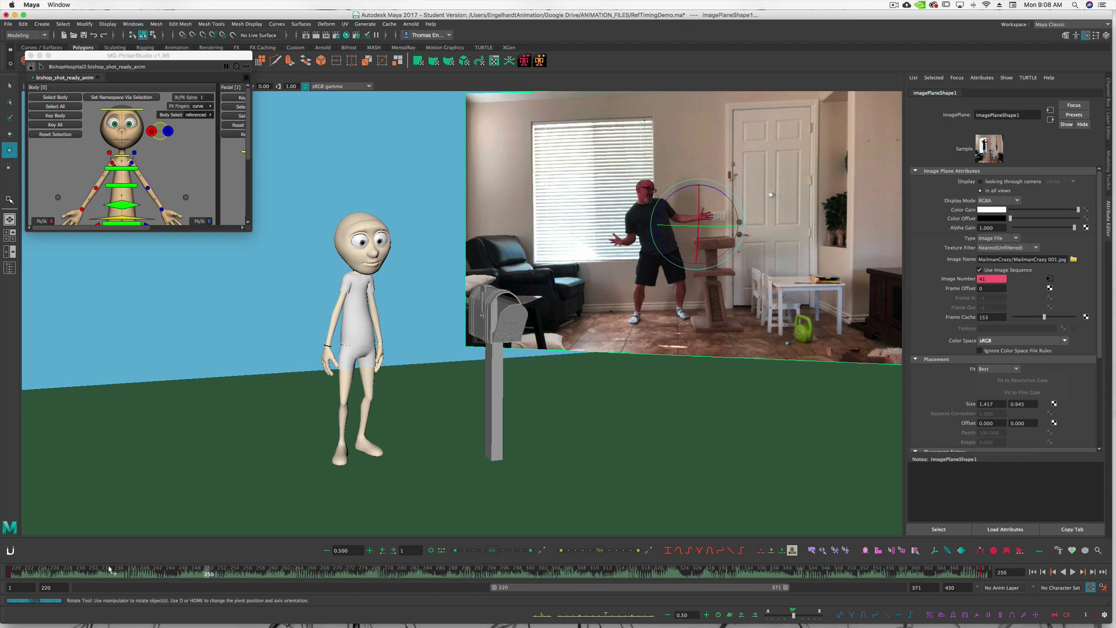
pyautogui.click(11, 575)
pyautogui.moveTo(15, 574); pyautogui.dragTo(29, 578)
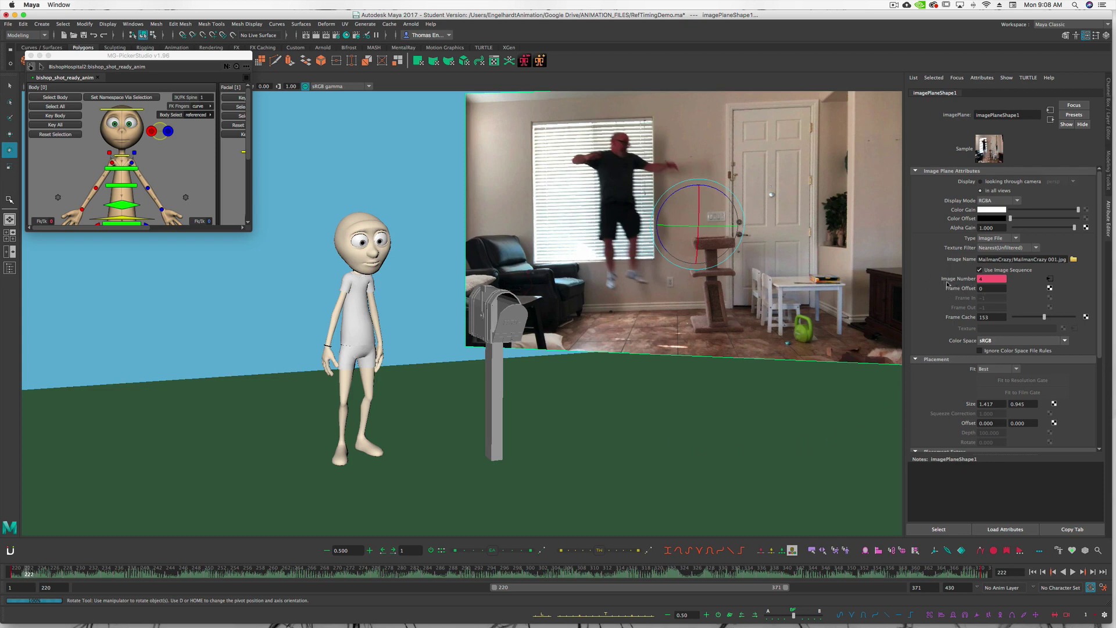
# Step: Scrub the opening frames and play the shot from frame 220 to check the reference footage's jump timing
pyautogui.click(13, 573)
pyautogui.moveTo(15, 574); pyautogui.dragTo(50, 574)
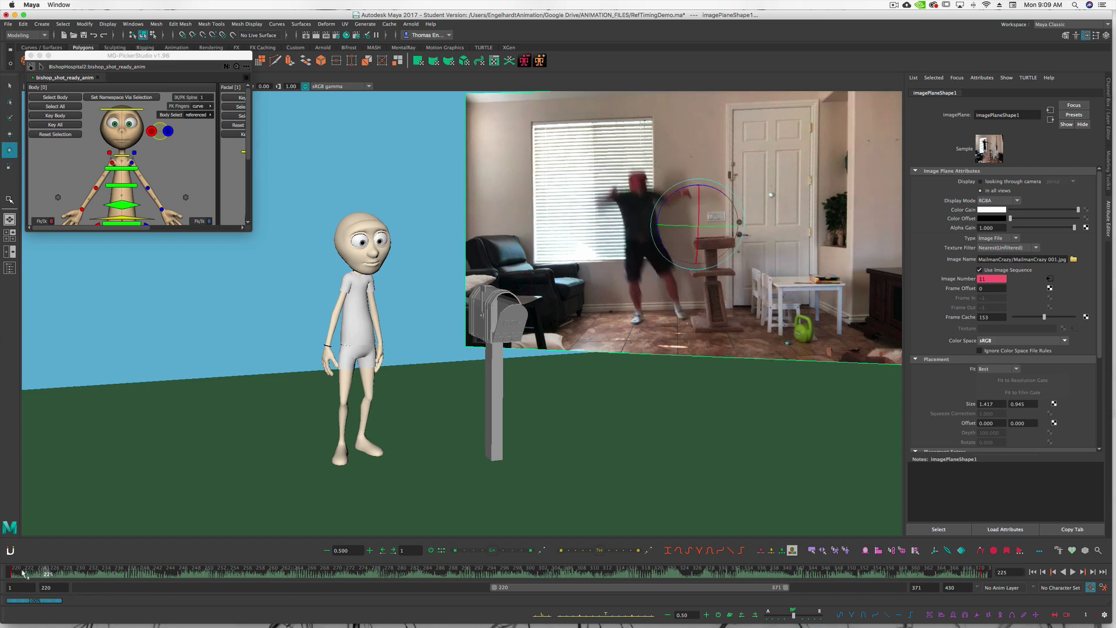
pyautogui.moveTo(23, 574); pyautogui.dragTo(100, 575)
pyautogui.click(1033, 573)
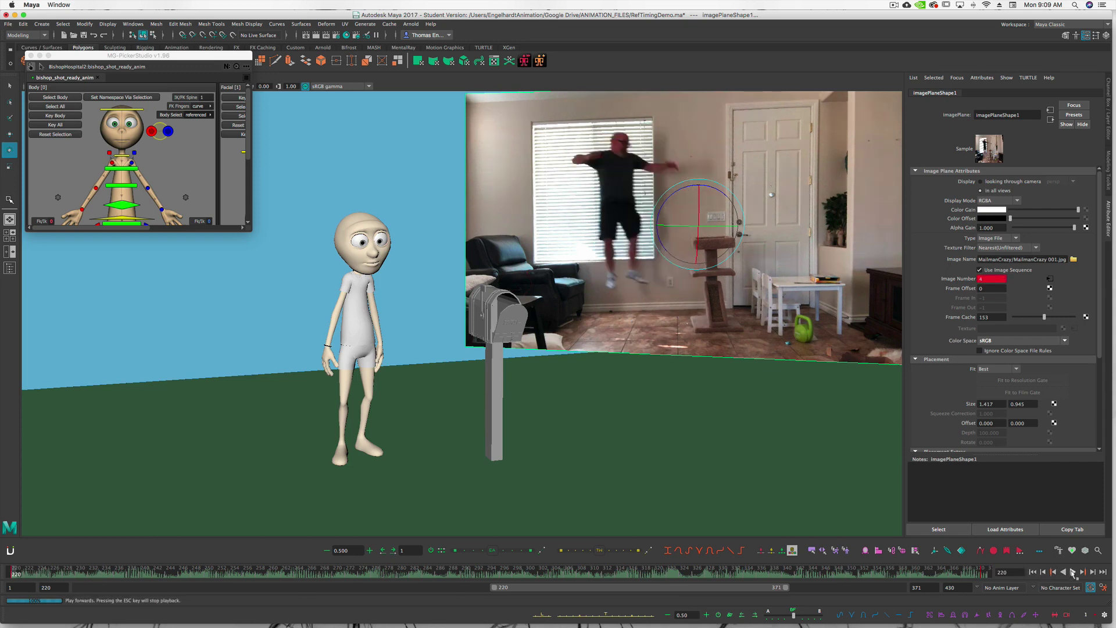
pyautogui.click(1072, 572)
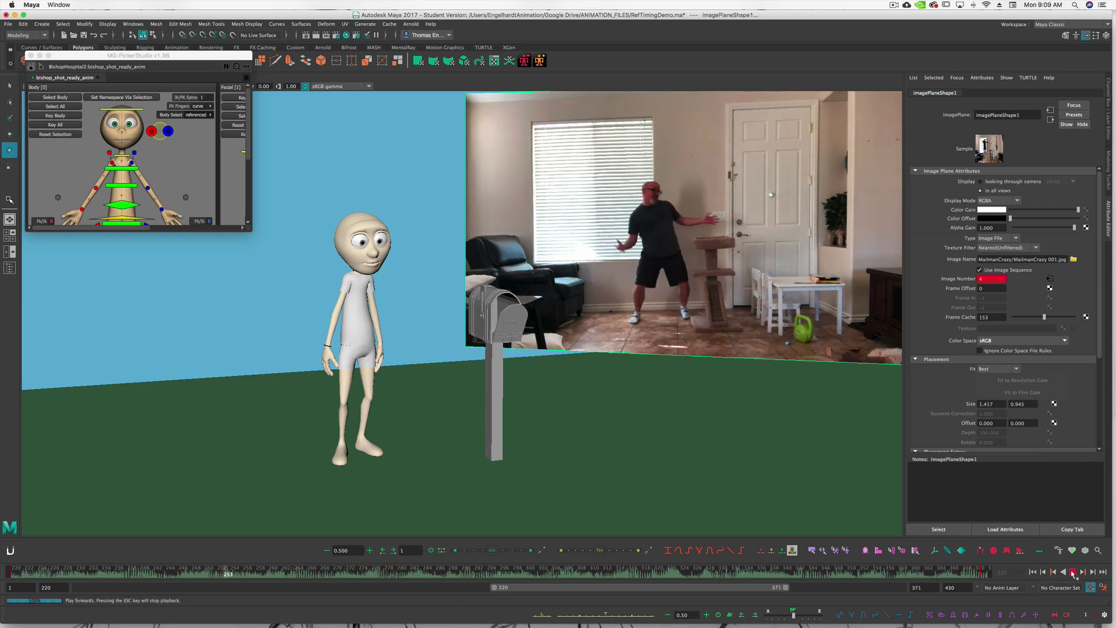
pyautogui.click(1073, 573)
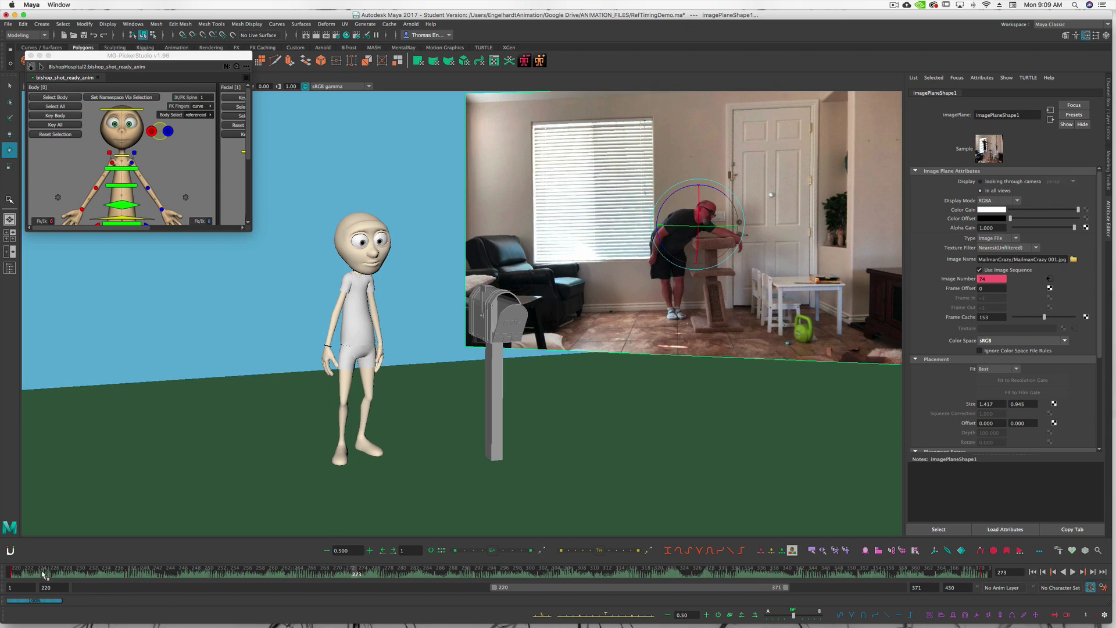
# Step: Key the image plane's Image Number at 17 on frame 224 and play back the footage to check its timing
pyautogui.moveTo(39, 572)
pyautogui.mouseDown()
pyautogui.moveTo(62, 573)
pyautogui.moveTo(26, 573)
pyautogui.moveTo(40, 577)
pyautogui.mouseUp()
pyautogui.moveTo(26, 575); pyautogui.dragTo(77, 572)
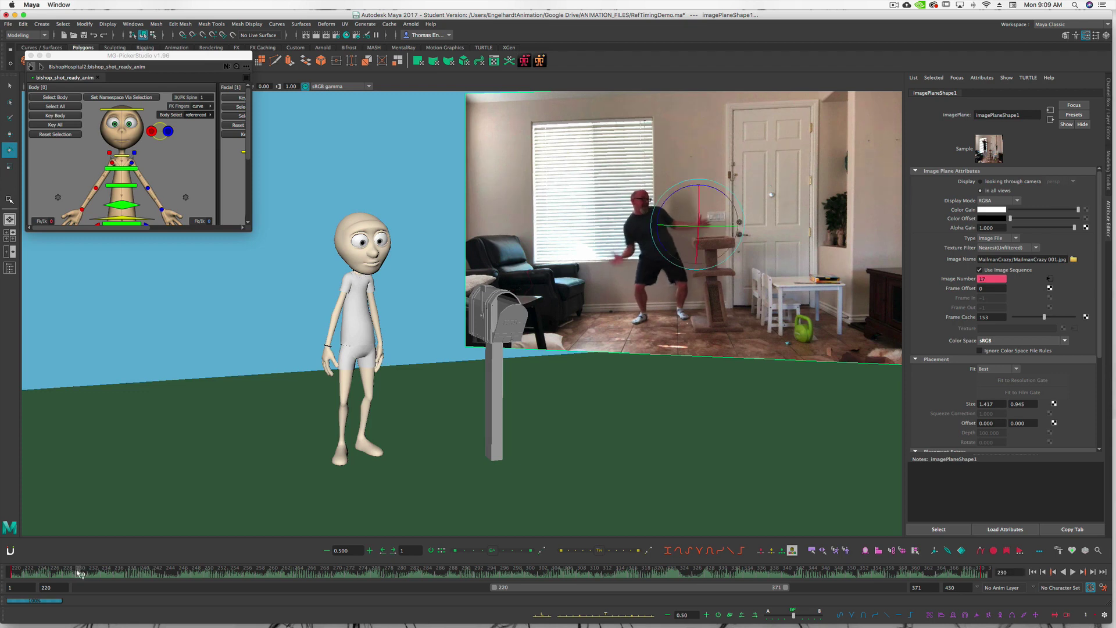
pyautogui.click(47, 573)
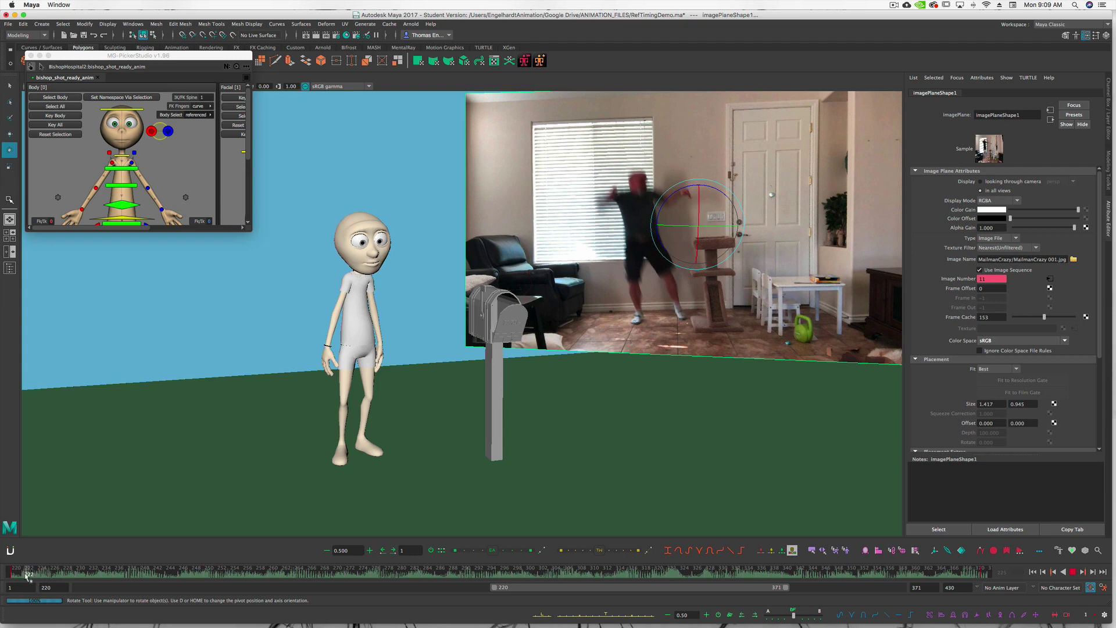
pyautogui.click(42, 575)
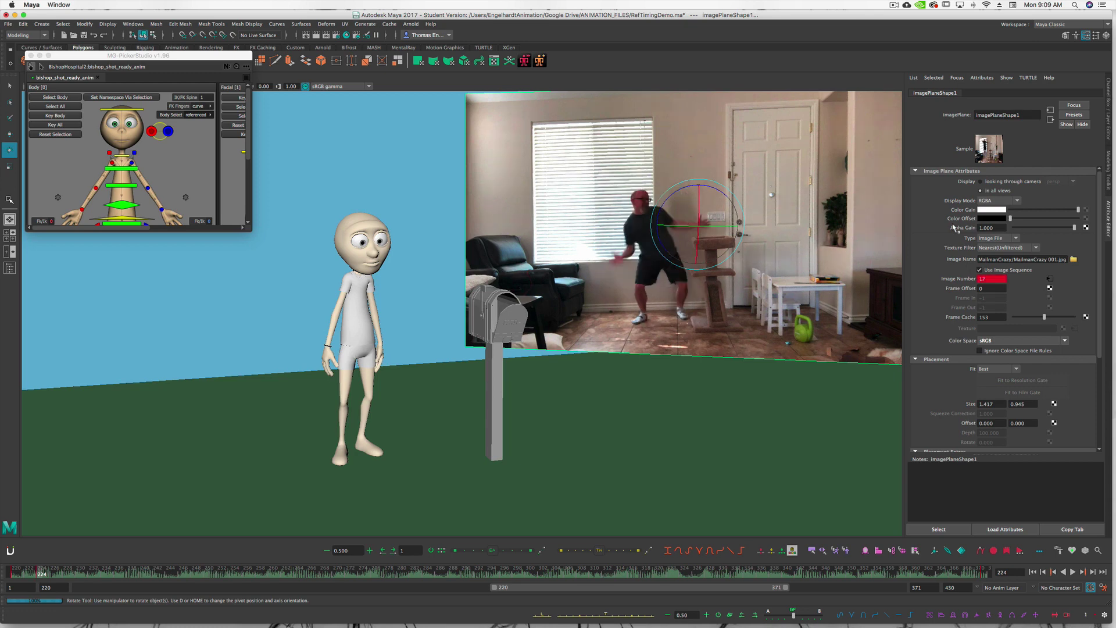
pyautogui.click(21, 574)
pyautogui.moveTo(21, 574); pyautogui.dragTo(42, 572)
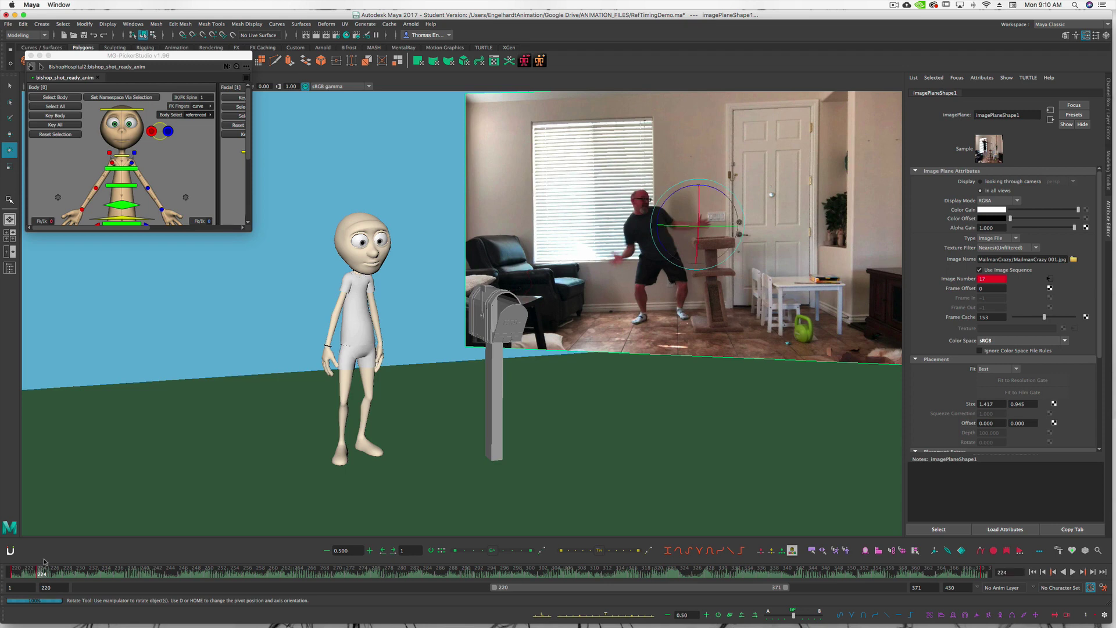
pyautogui.click(1073, 573)
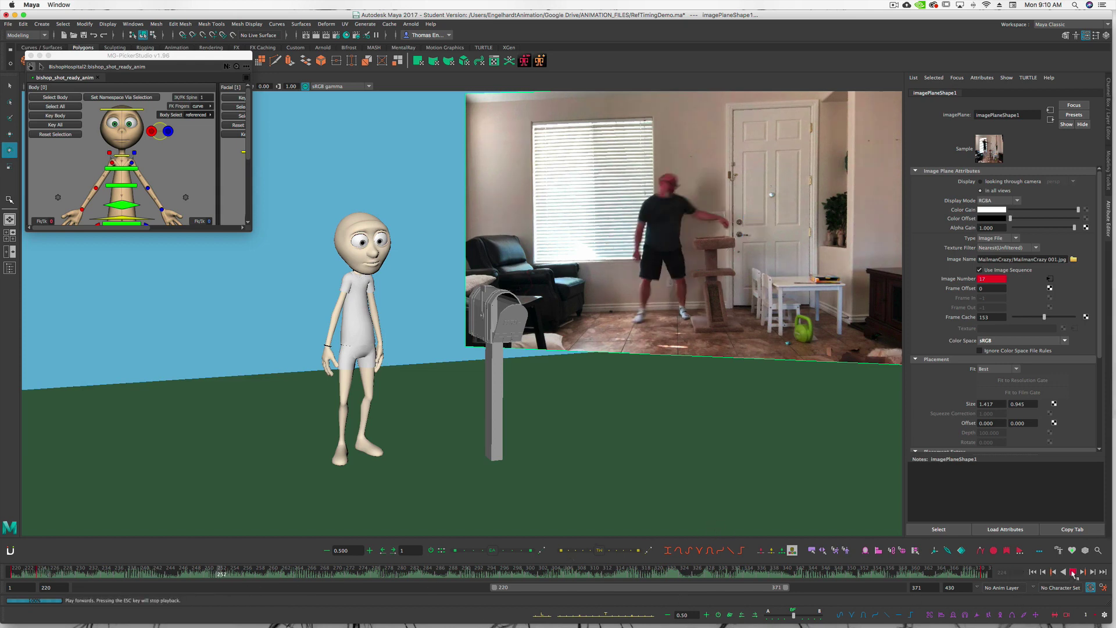
pyautogui.click(1073, 573)
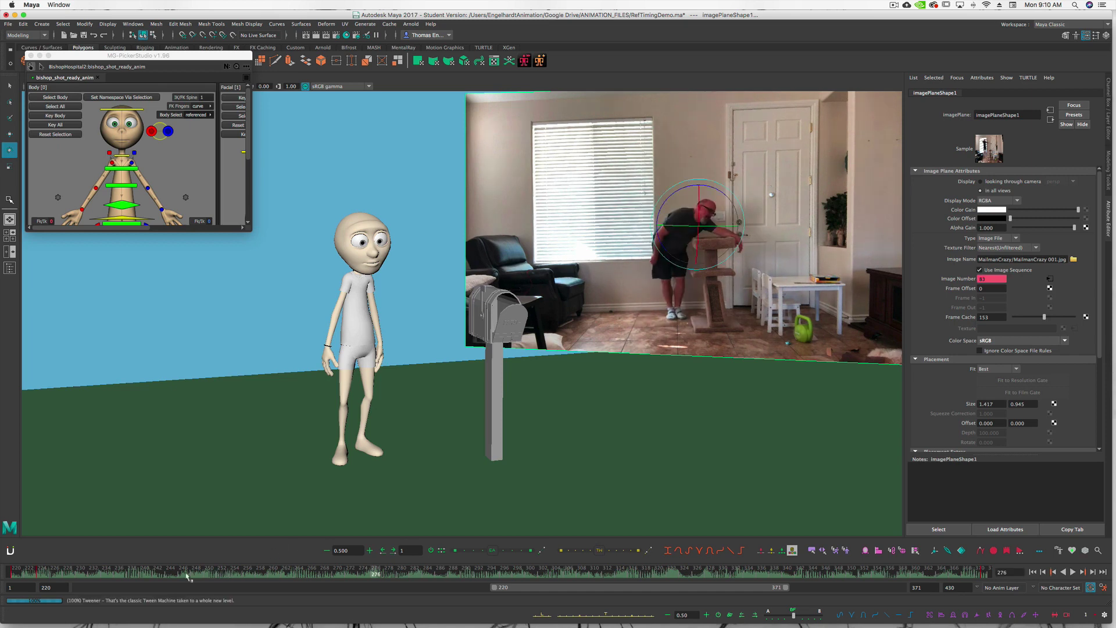
# Step: Key the Image Number at 42 on frame 253 and scrub through the adjusted section of footage
pyautogui.moveTo(132, 577); pyautogui.dragTo(228, 576)
pyautogui.moveTo(157, 576); pyautogui.dragTo(120, 576)
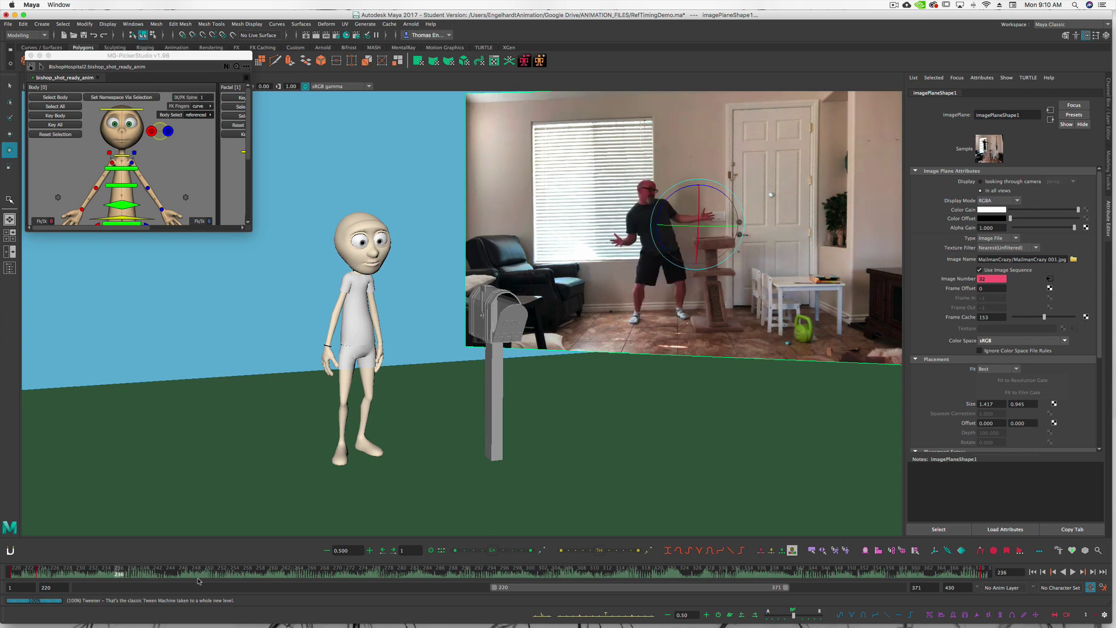
pyautogui.click(260, 574)
pyautogui.moveTo(260, 574); pyautogui.dragTo(286, 574)
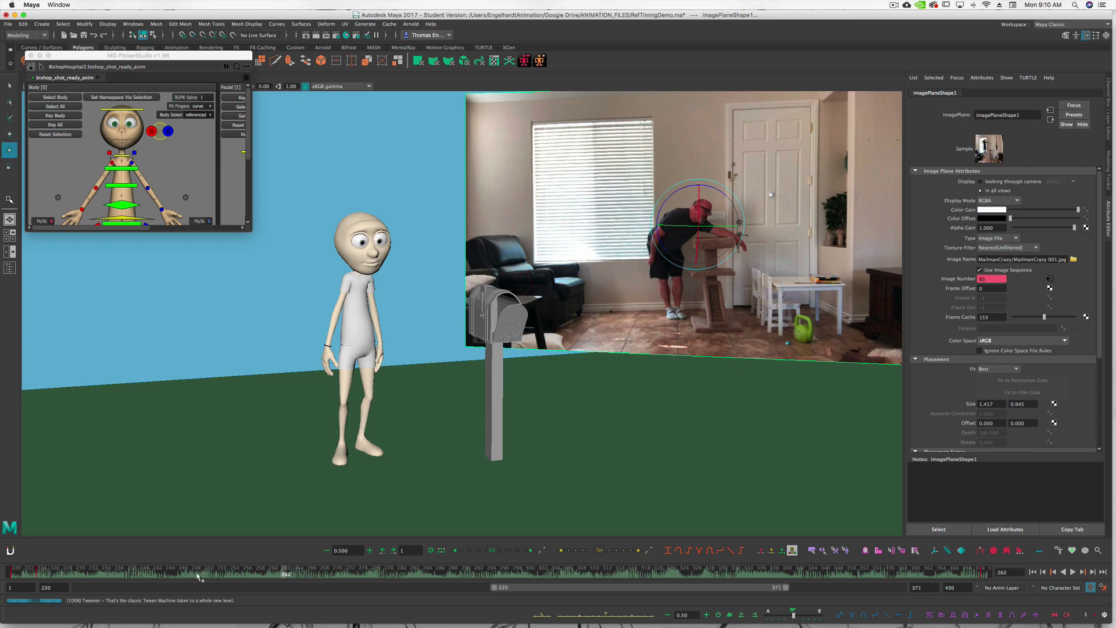
pyautogui.moveTo(201, 576); pyautogui.dragTo(227, 576)
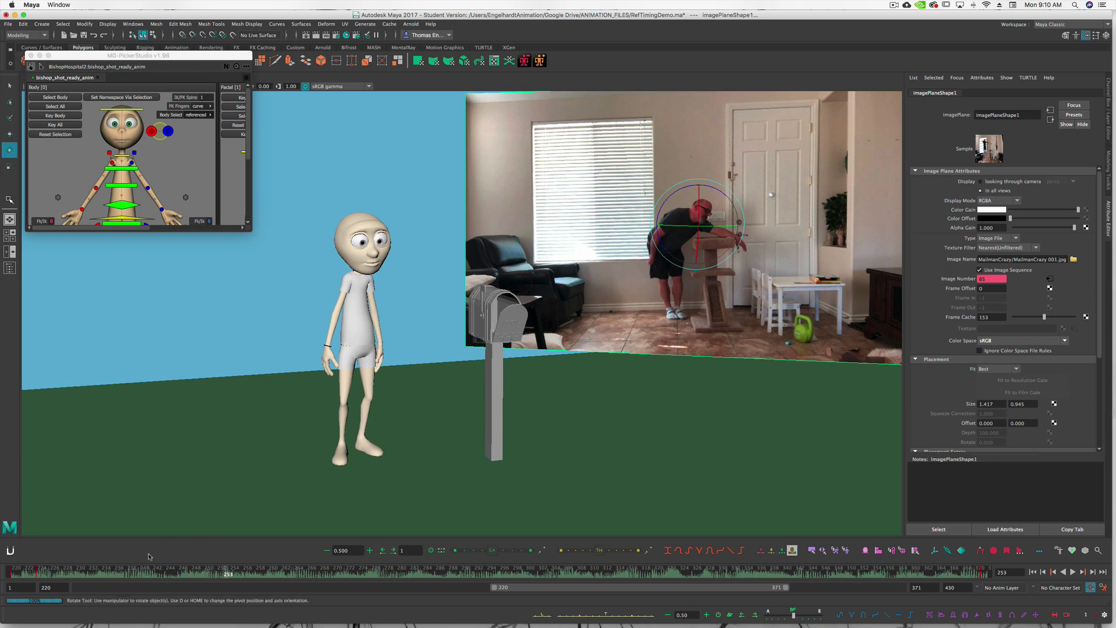
pyautogui.moveTo(120, 573); pyautogui.dragTo(170, 576)
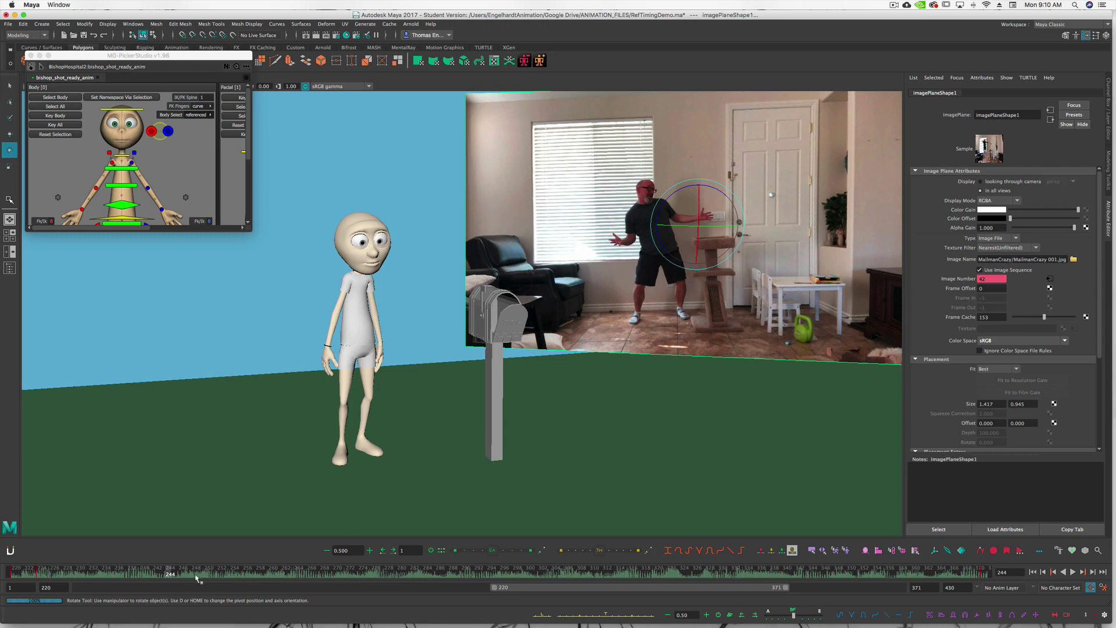
pyautogui.moveTo(210, 574); pyautogui.dragTo(228, 572)
pyautogui.moveTo(168, 579); pyautogui.dragTo(229, 572)
pyautogui.moveTo(81, 576); pyautogui.dragTo(220, 572)
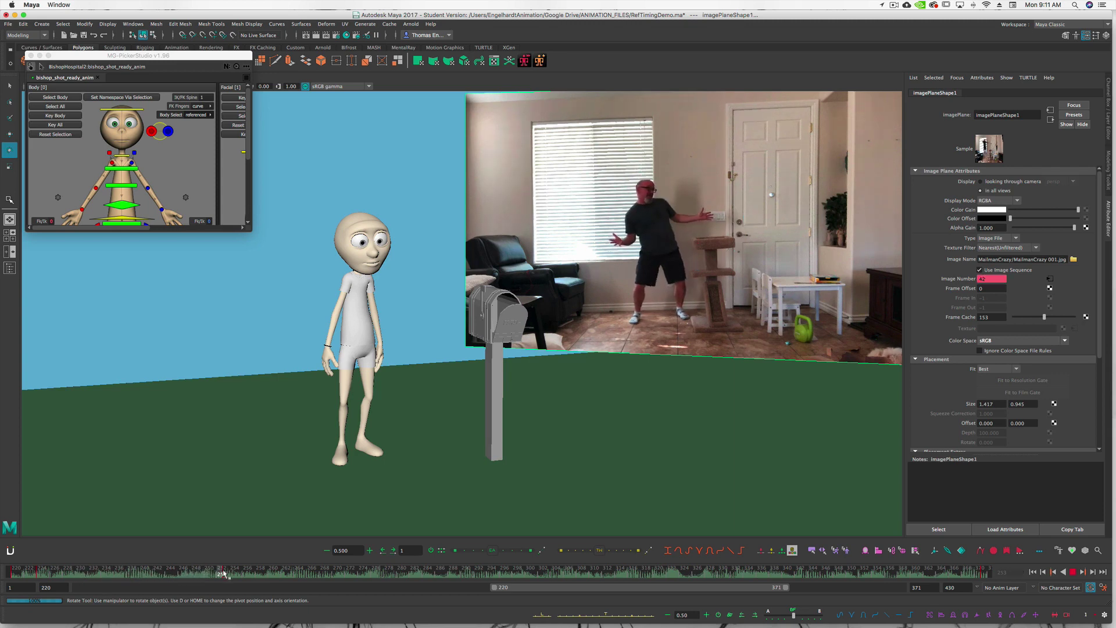
# Step: Find the leaning pose in the footage and key the Image Number at 61 on frame 261
pyautogui.moveTo(222, 574); pyautogui.dragTo(249, 569)
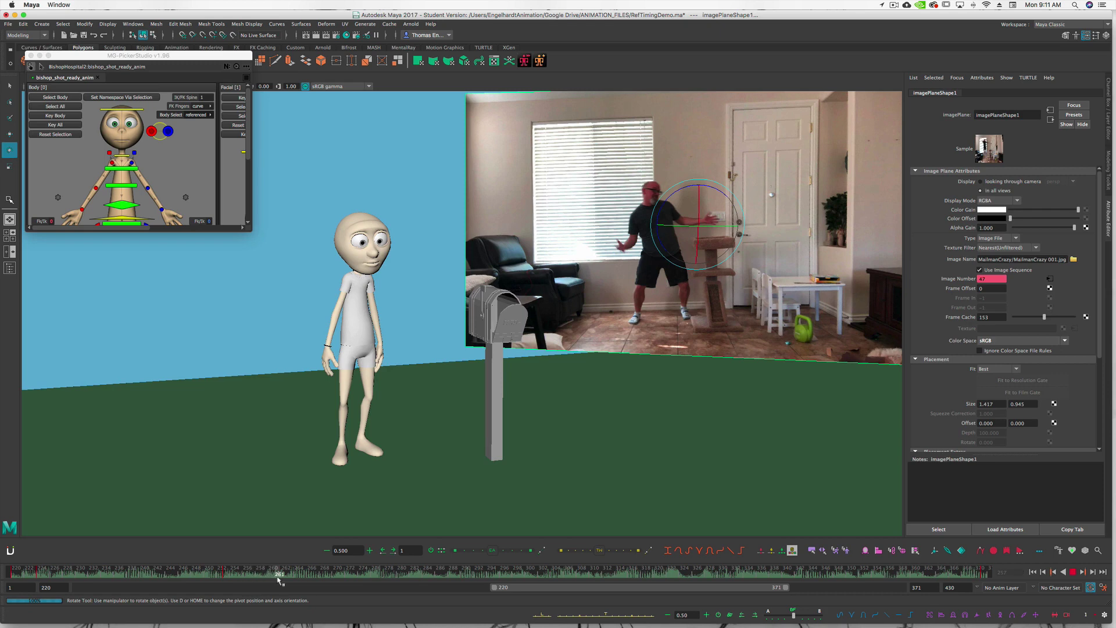
pyautogui.click(247, 578)
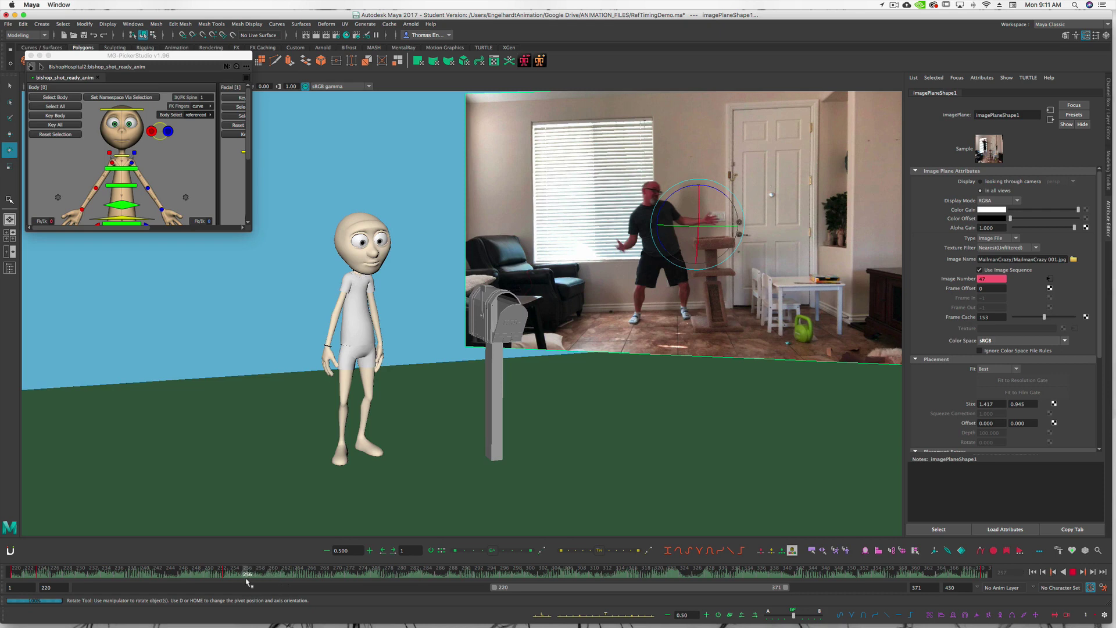
pyautogui.click(277, 577)
pyautogui.hotkey('alt', 'v')
pyautogui.hotkey('alt', 'v')
pyautogui.click(274, 573)
pyautogui.moveTo(274, 574); pyautogui.dragTo(316, 576)
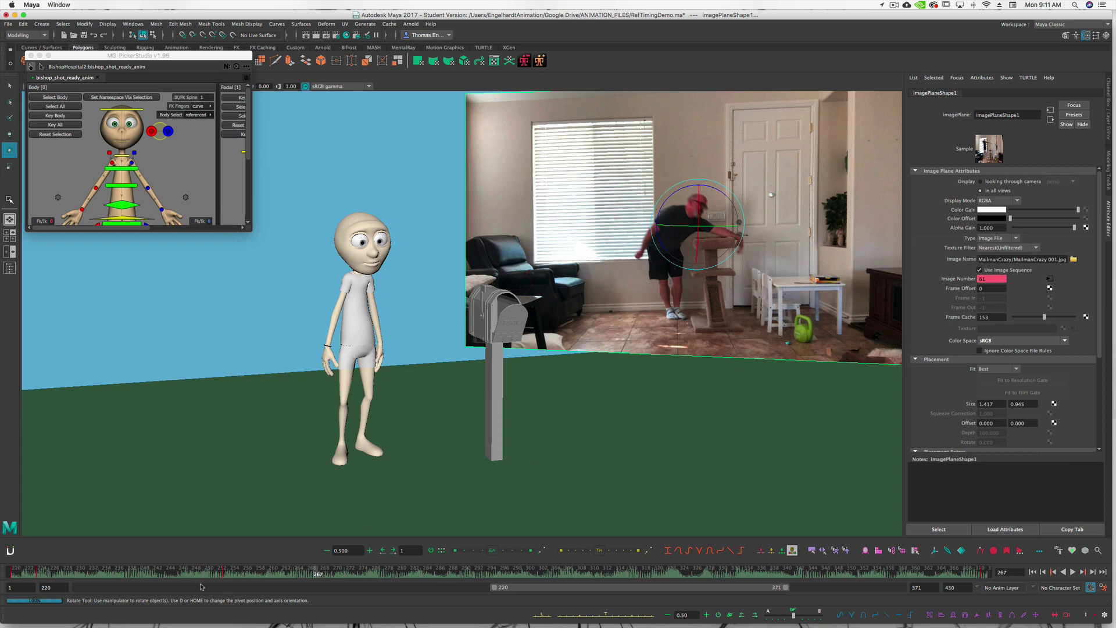
pyautogui.click(268, 574)
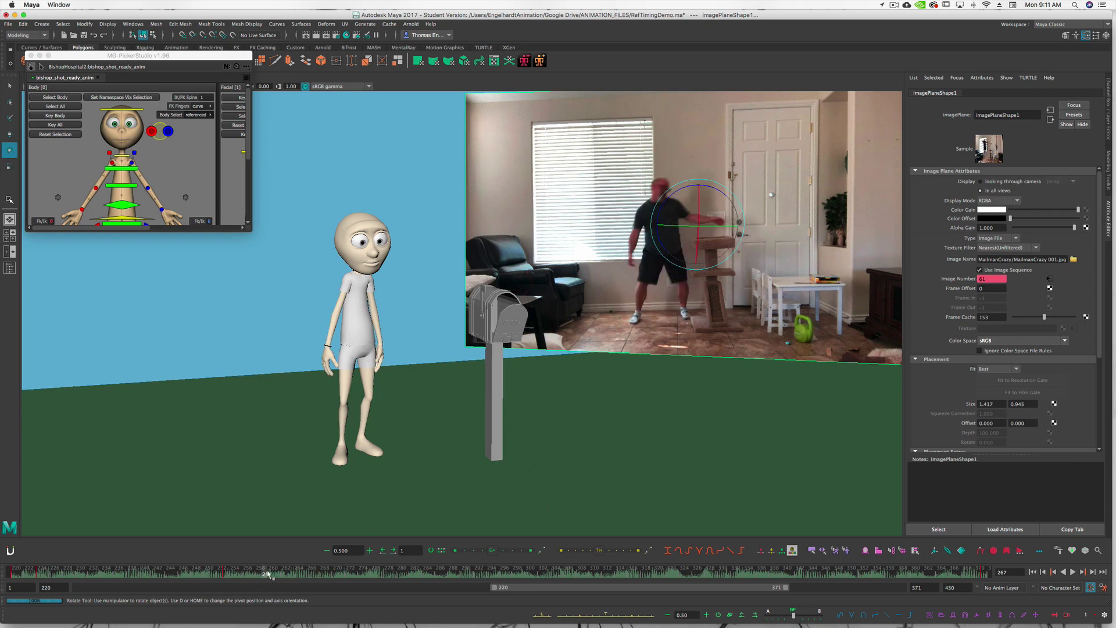
pyautogui.hotkey('alt', 'v')
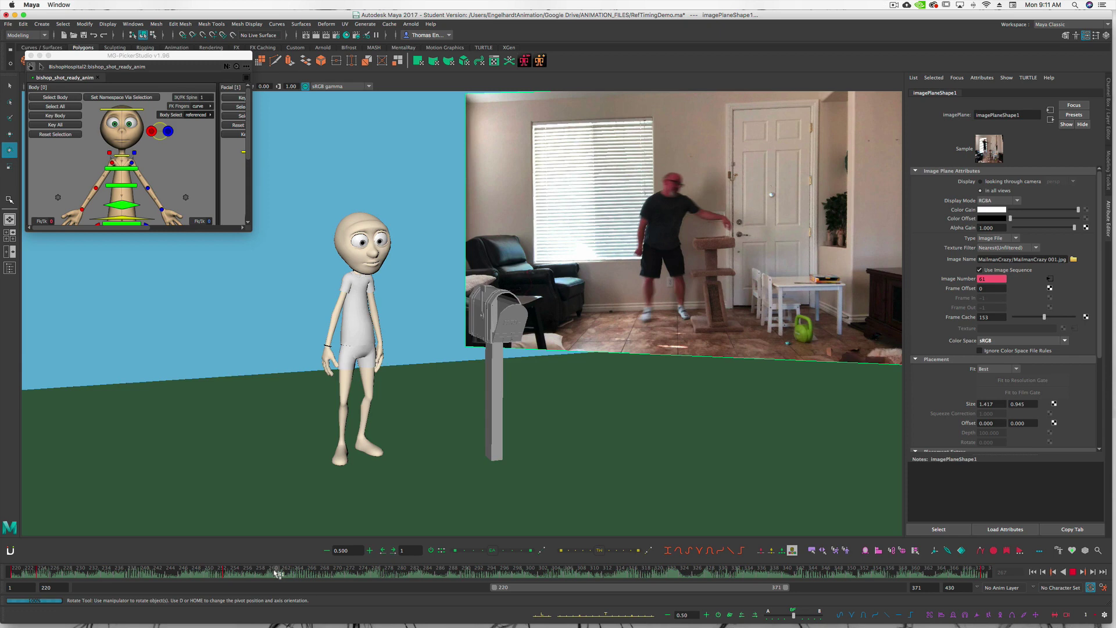
pyautogui.hotkey('alt', 'v')
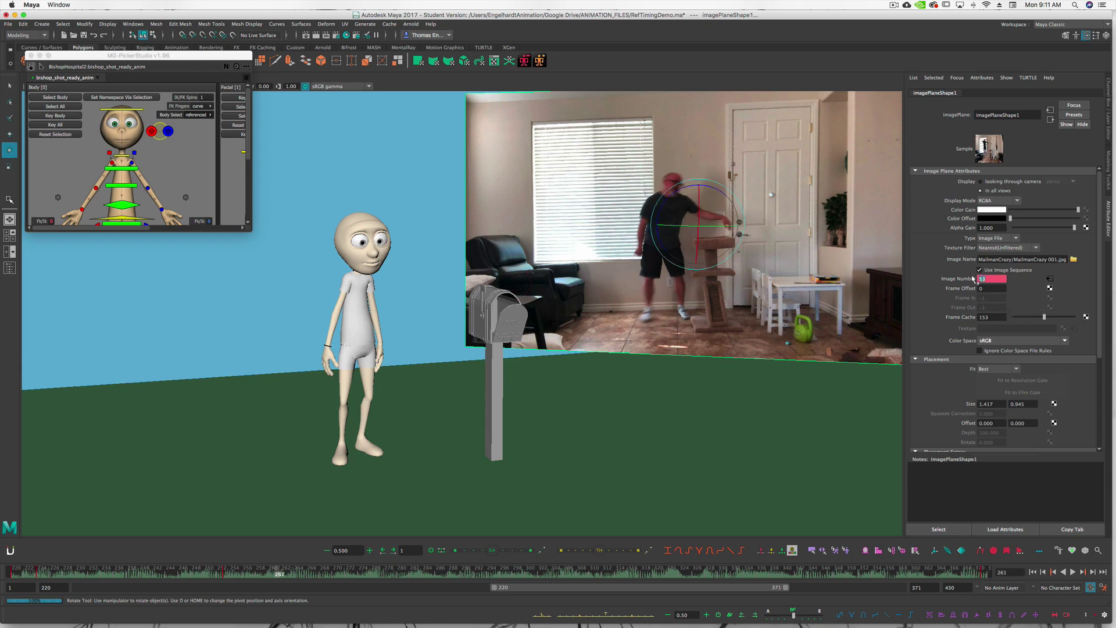
pyautogui.press('Return')
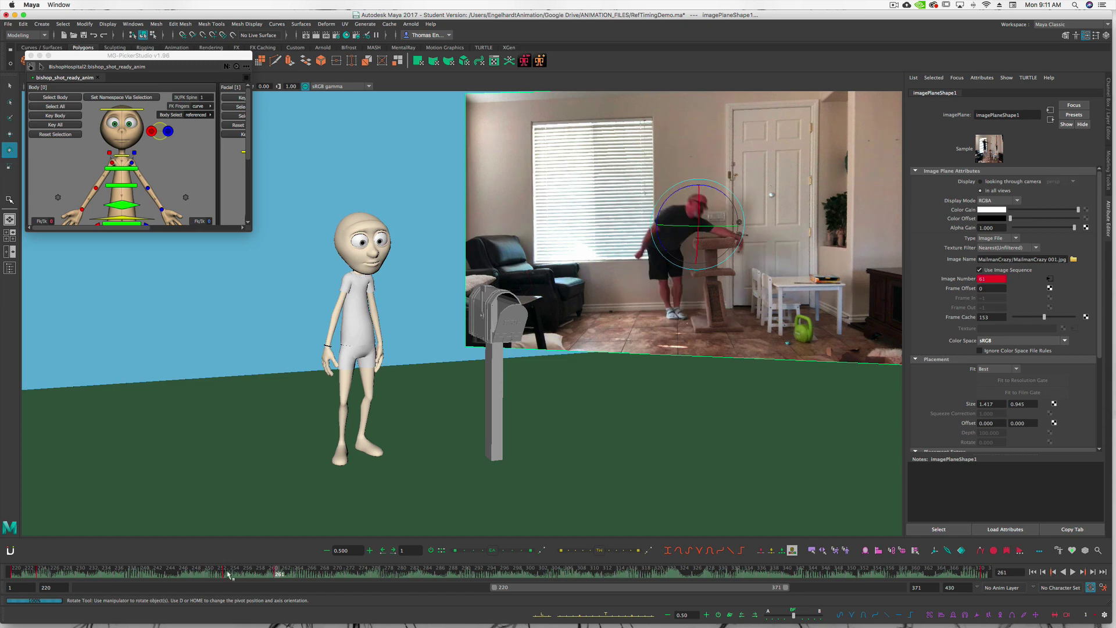
# Step: Scrub and step through frames 253 to 268 to check how the footage moves into the leaning pose
pyautogui.moveTo(224, 573); pyautogui.dragTo(286, 573)
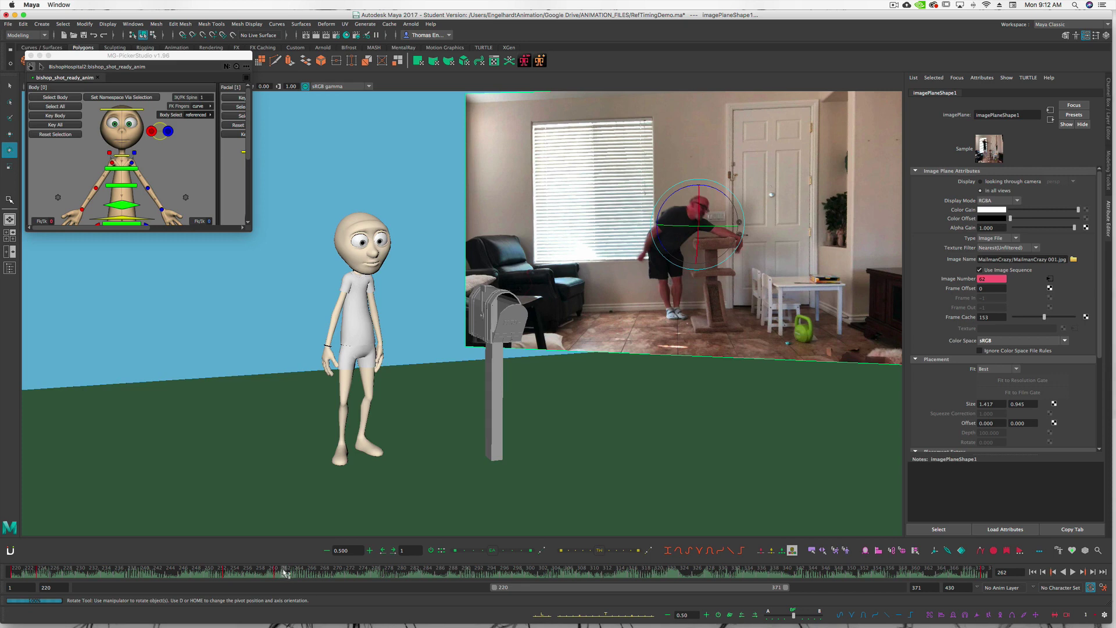
pyautogui.hotkey('alt', 'v')
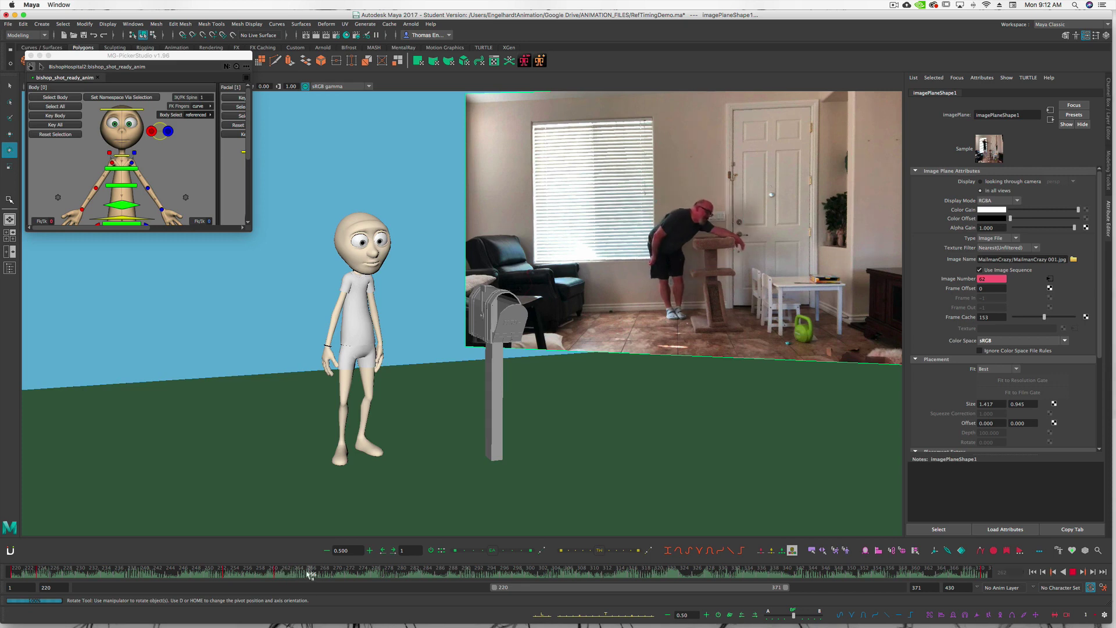
pyautogui.hotkey('alt', 'v')
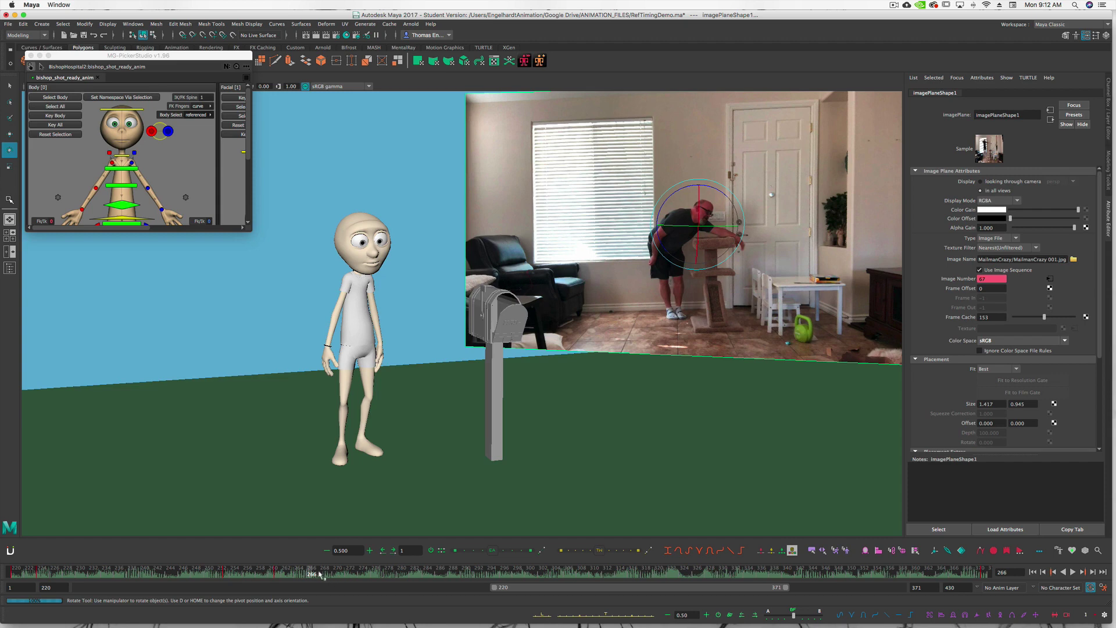
pyautogui.hotkey('alt', ',')
pyautogui.hotkey('alt', ',')
pyautogui.hotkey('alt', ',')
pyautogui.hotkey('alt', ',')
pyautogui.hotkey('alt', ',')
pyautogui.click(317, 576)
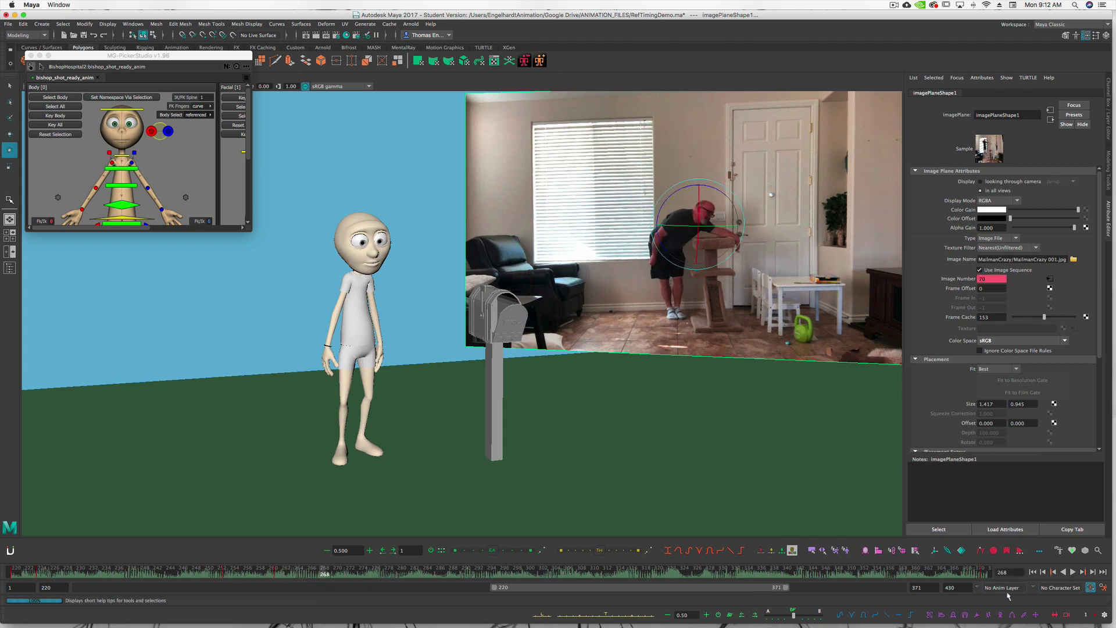
# Step: Play the shot from the first frame to review the retimed reference footage
pyautogui.click(1034, 573)
pyautogui.click(1073, 572)
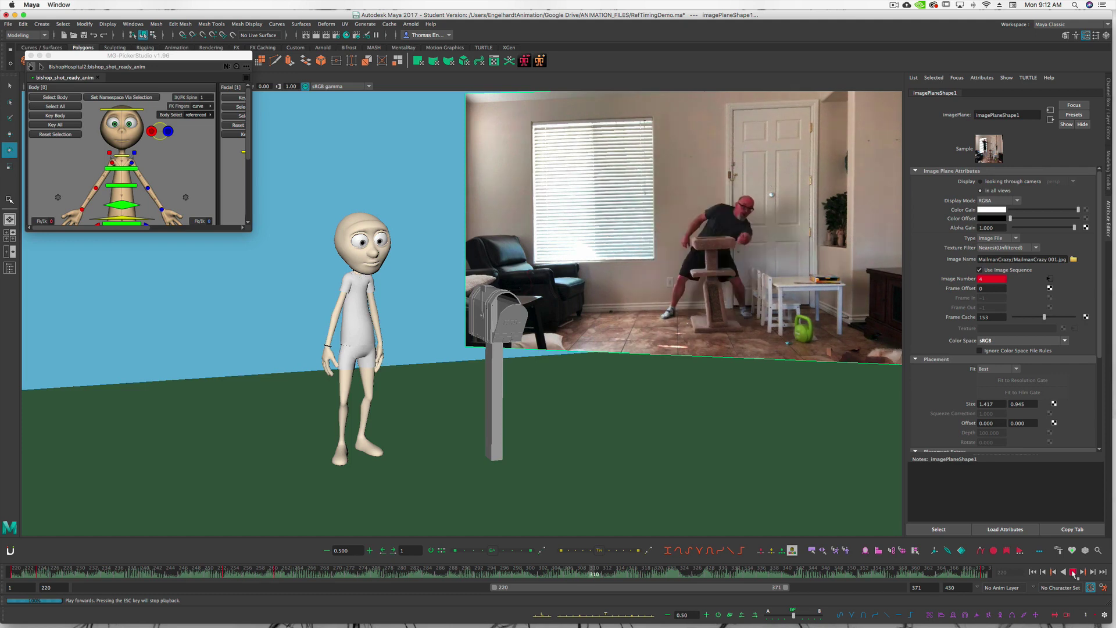
pyautogui.click(1074, 572)
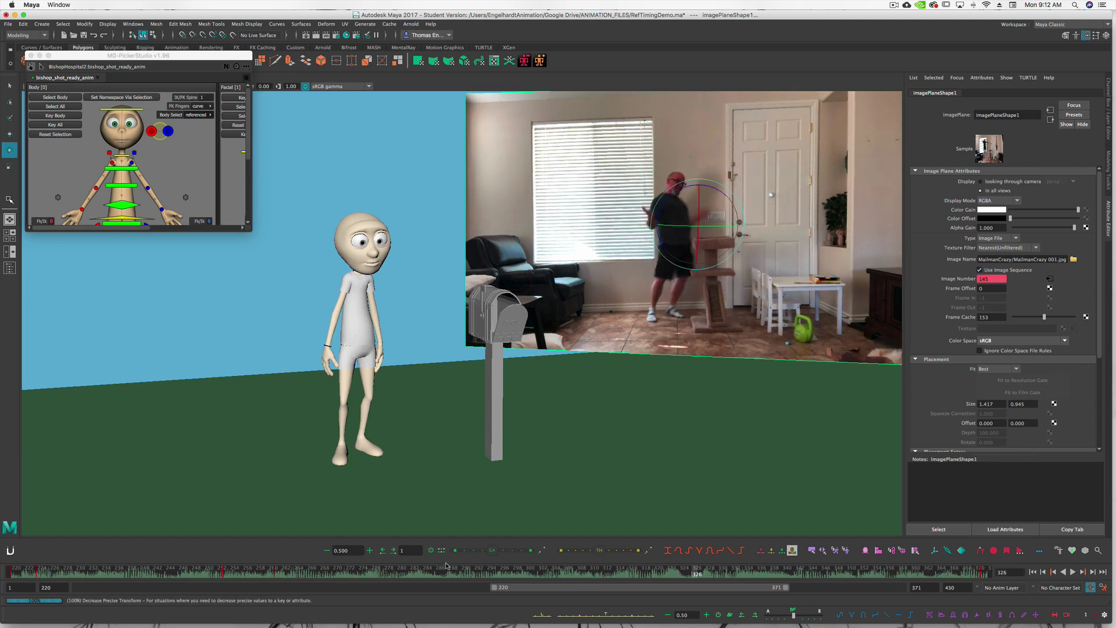
# Step: Play and scrub the footage from frame 266 to about frame 300 to examine how long the leaning pose holds
pyautogui.click(311, 572)
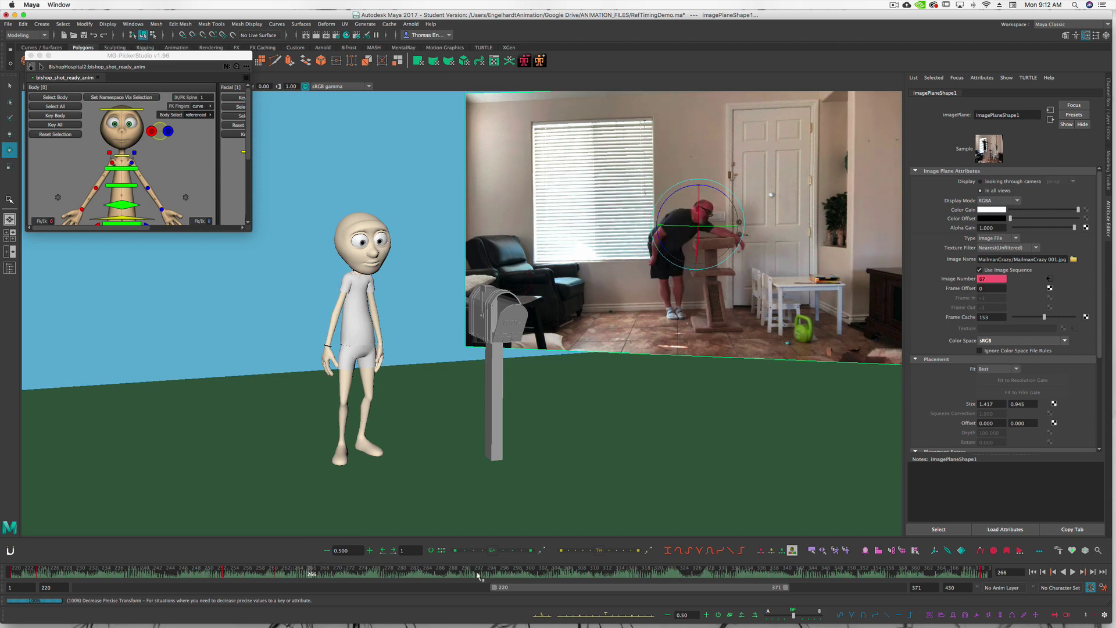
pyautogui.hotkey('alt', 'v')
pyautogui.hotkey('alt', 'v')
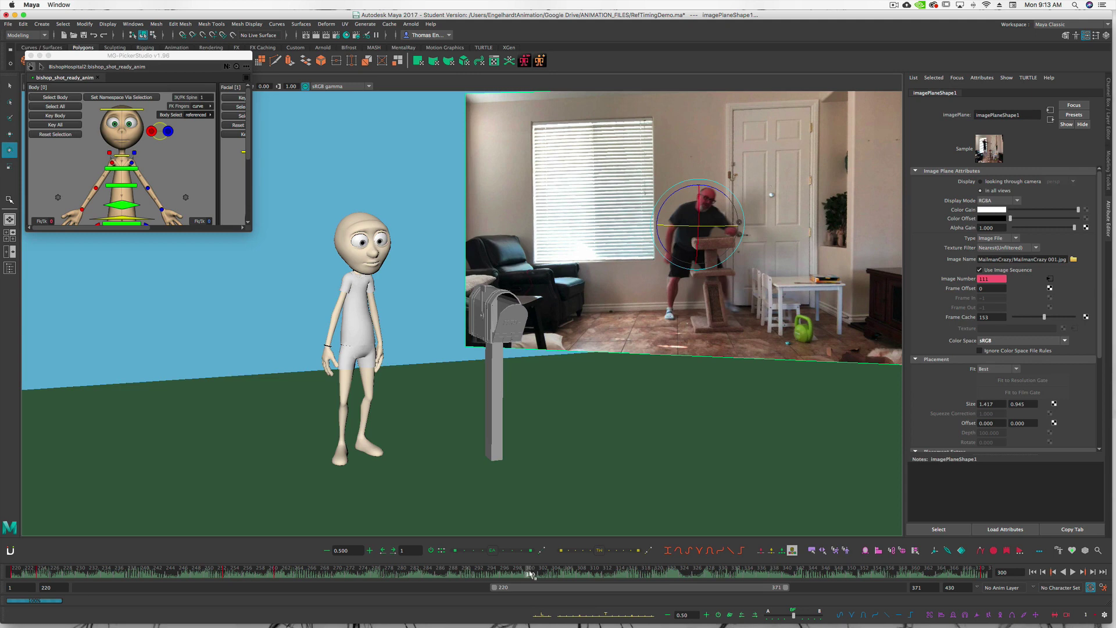
pyautogui.moveTo(530, 575); pyautogui.dragTo(562, 576)
pyautogui.click(530, 573)
pyautogui.moveTo(533, 574); pyautogui.dragTo(537, 576)
pyautogui.click(531, 573)
pyautogui.hotkey('alt', 'v')
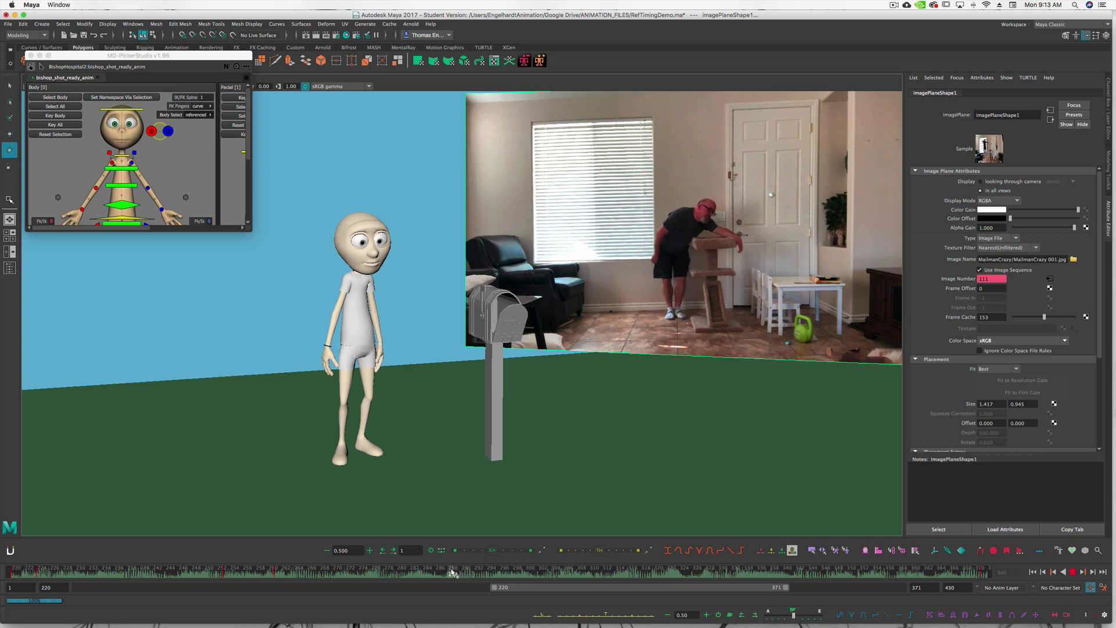
# Step: Key the Image Number at 98 on frame 300 and play the footage that follows
pyautogui.moveTo(461, 573); pyautogui.dragTo(466, 573)
pyautogui.click(465, 573)
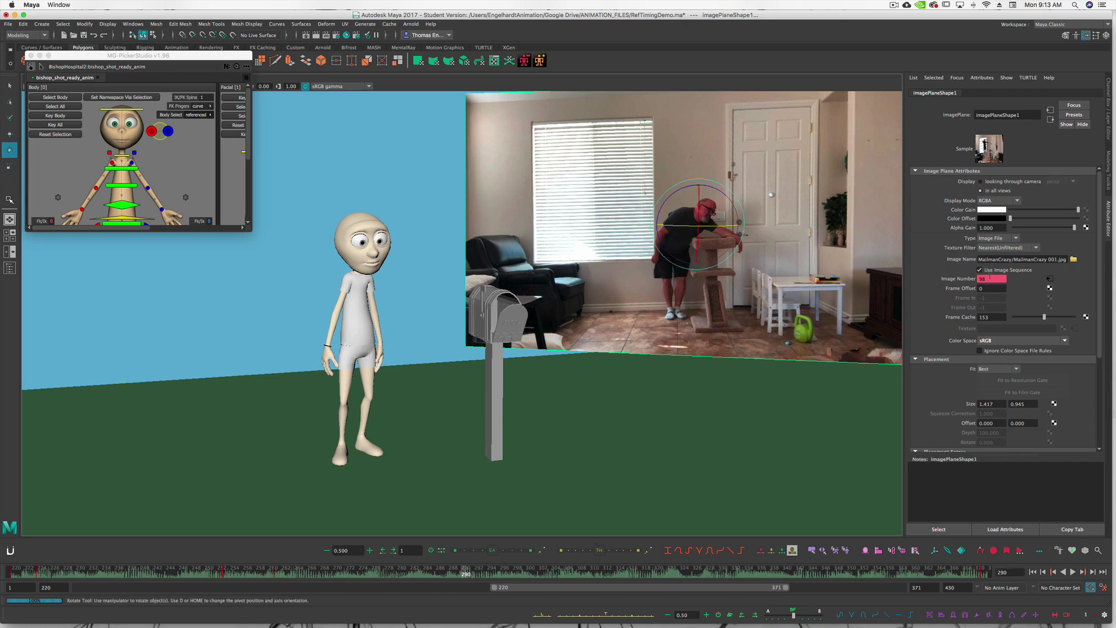
pyautogui.click(529, 574)
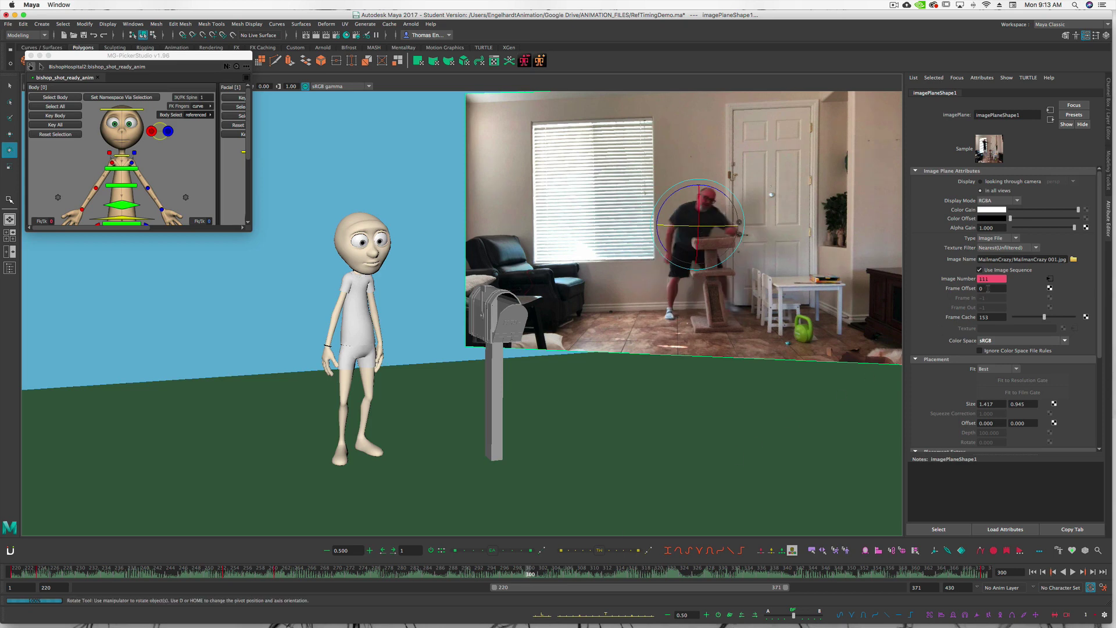
pyautogui.write('8')
pyautogui.press('Return')
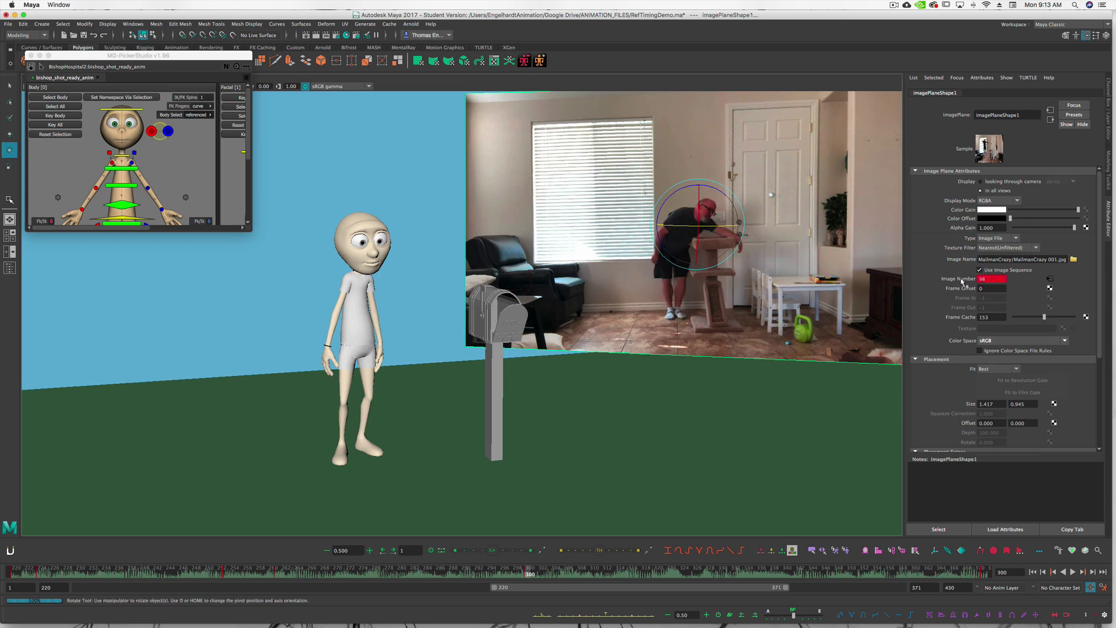
pyautogui.hotkey('alt', 'v')
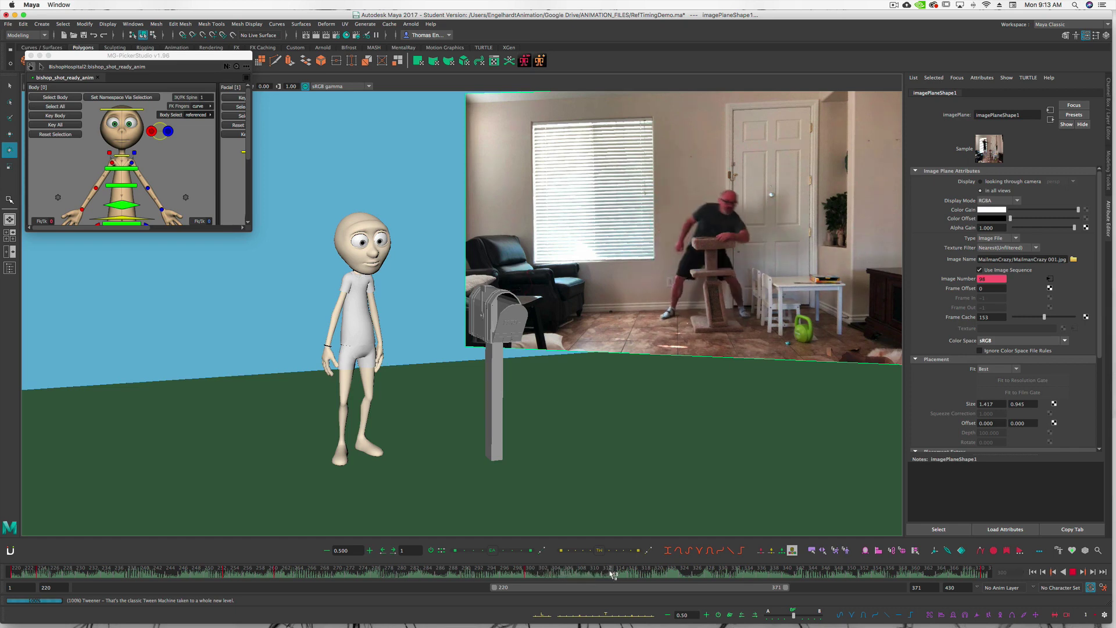
# Step: Stop playback and key the image plane's Image Number at 116 on frame 305
pyautogui.hotkey('alt', 'v')
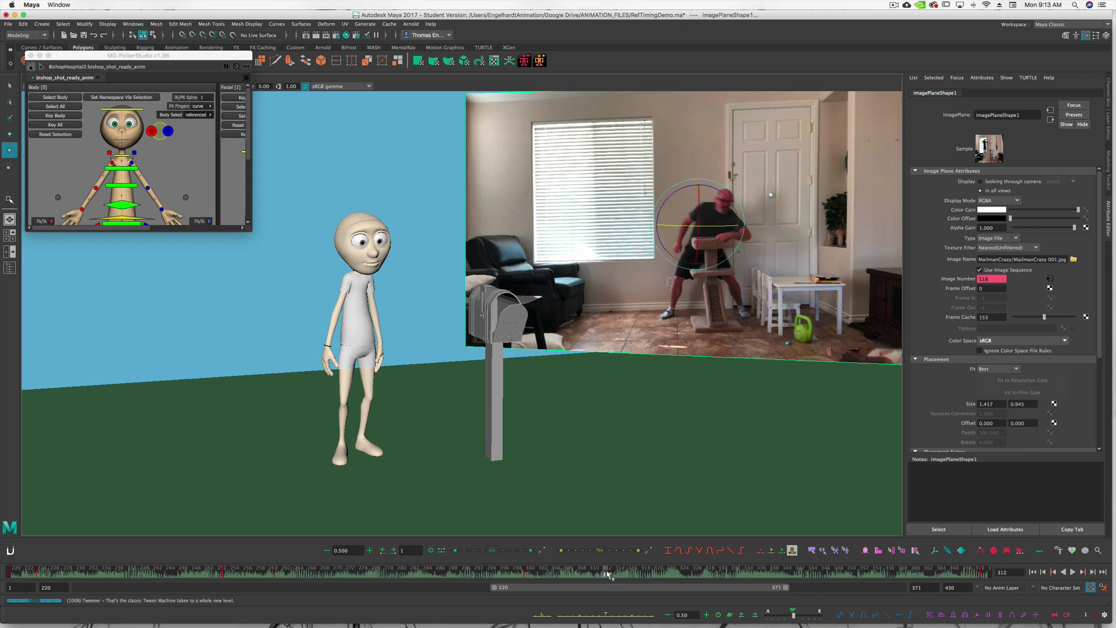
pyautogui.click(566, 575)
pyautogui.click(562, 574)
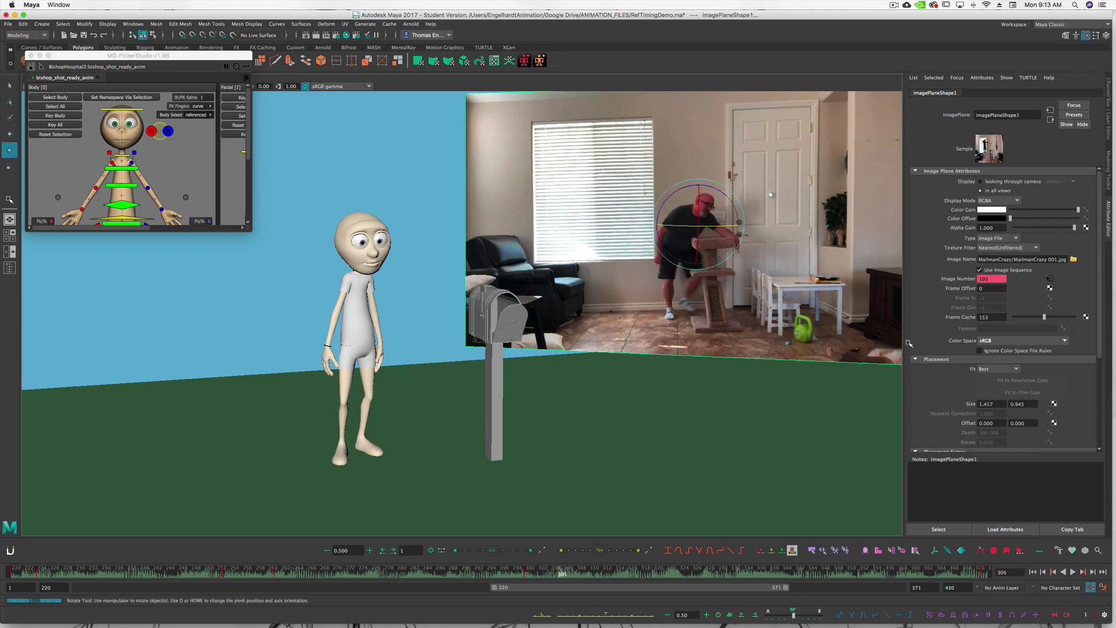
pyautogui.doubleClick(991, 279)
pyautogui.write('116')
pyautogui.press('Return')
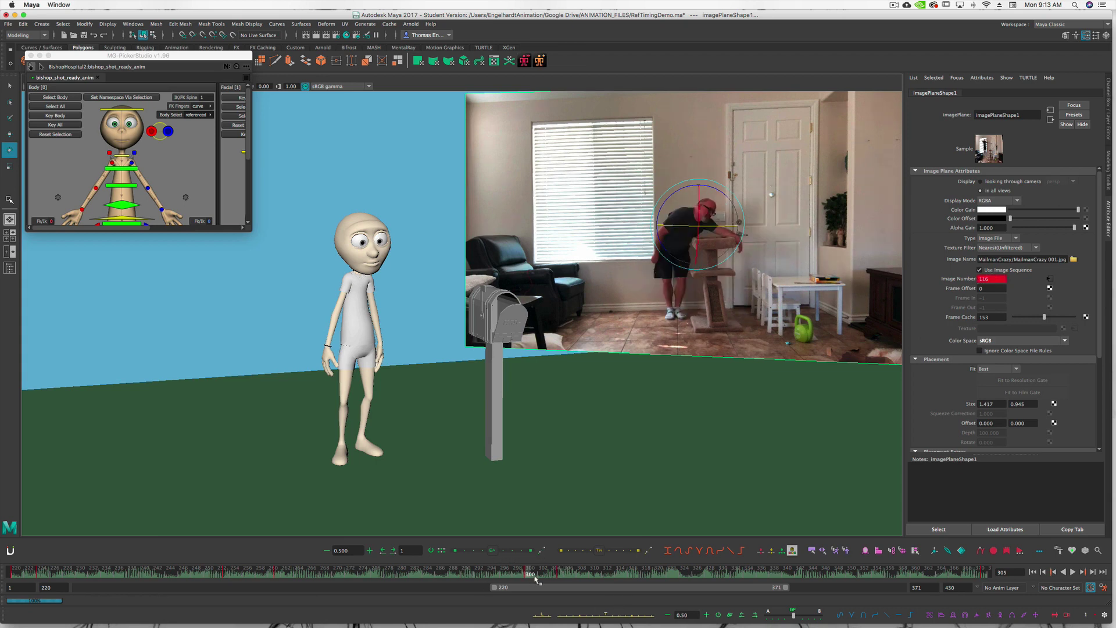
# Step: Play and scrub the footage from about frame 300 to 312 to check the timing around the frame 305 key
pyautogui.hotkey('alt', 'v')
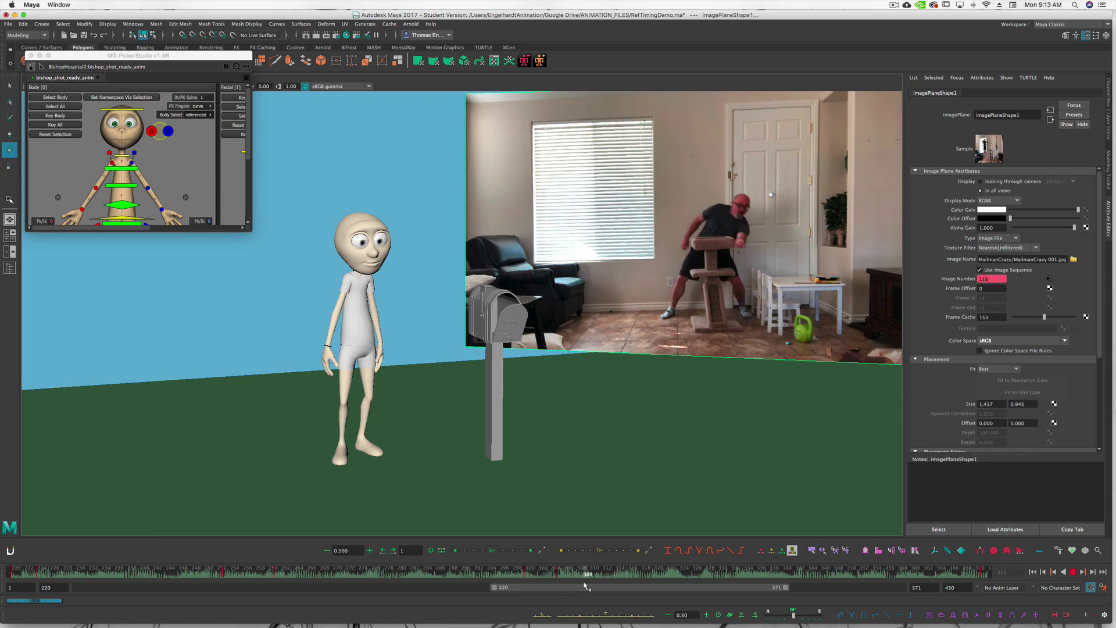
pyautogui.moveTo(584, 580)
pyautogui.mouseDown()
pyautogui.moveTo(523, 577)
pyautogui.moveTo(574, 575)
pyautogui.mouseUp()
pyautogui.click(567, 575)
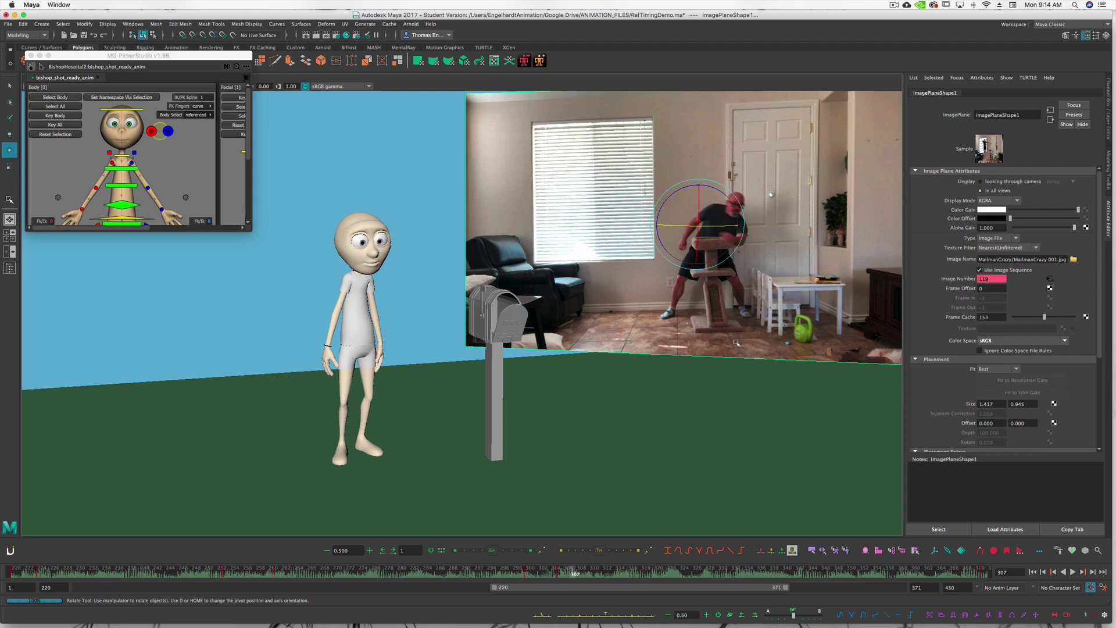
pyautogui.click(557, 572)
pyautogui.moveTo(532, 575); pyautogui.dragTo(599, 574)
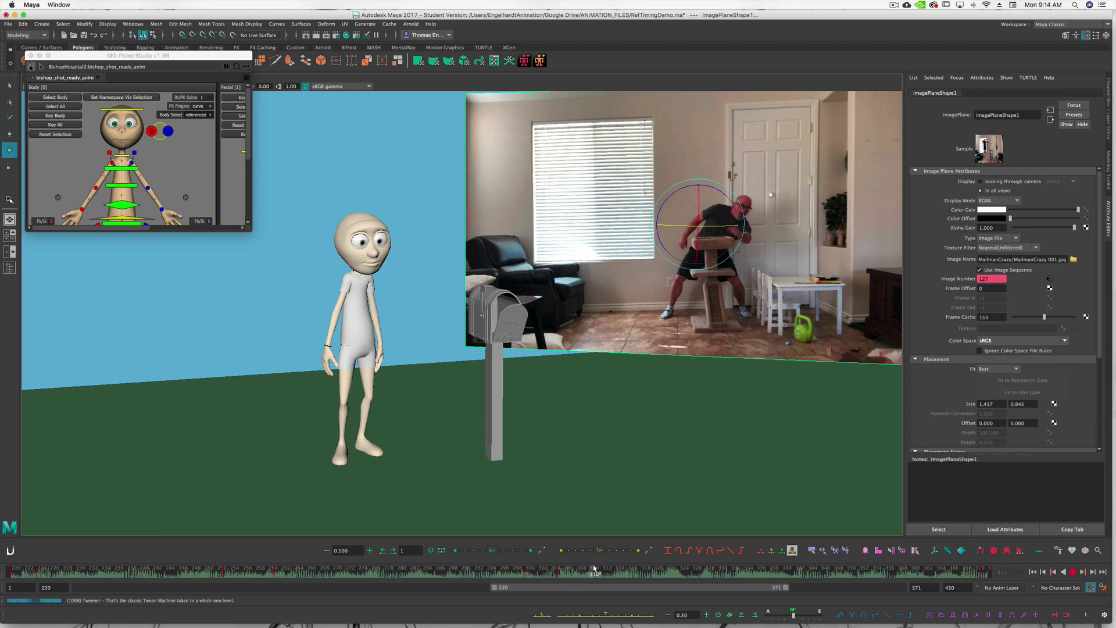
pyautogui.click(593, 572)
pyautogui.hotkey('alt', 'v')
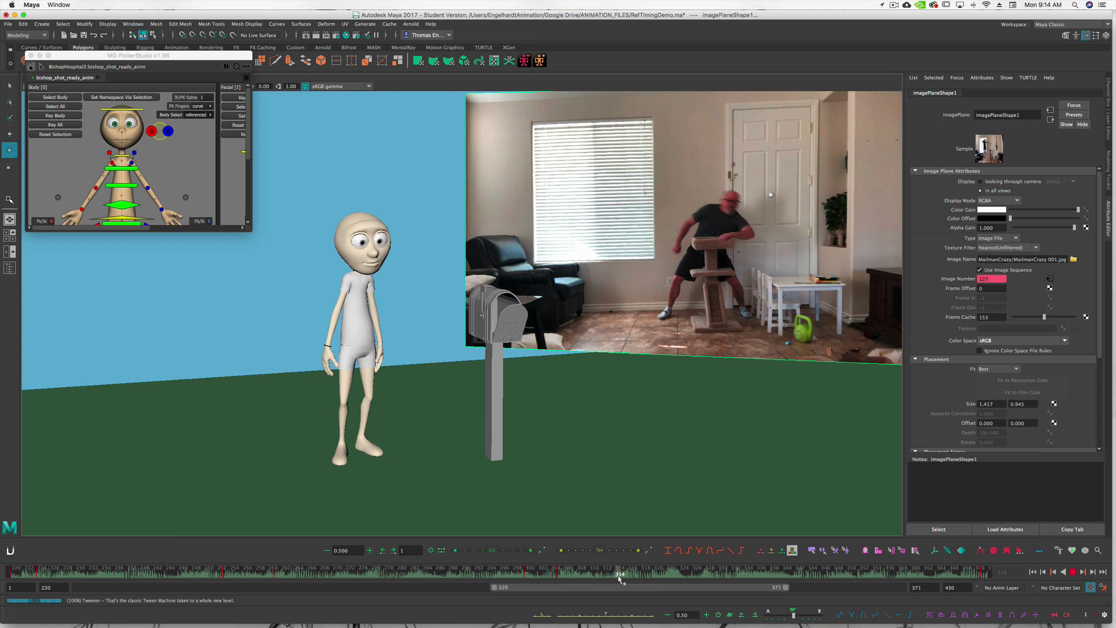
# Step: Find the pose just past the frame 305 key and key the Image Number at 129 on frame 311
pyautogui.click(590, 571)
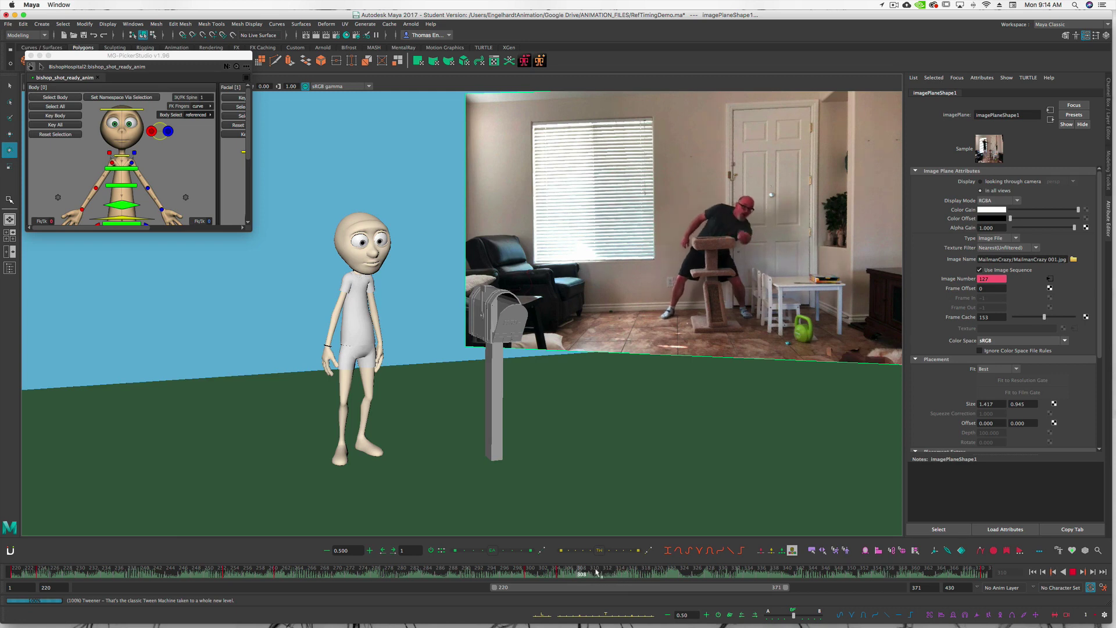
pyautogui.moveTo(597, 572); pyautogui.dragTo(598, 572)
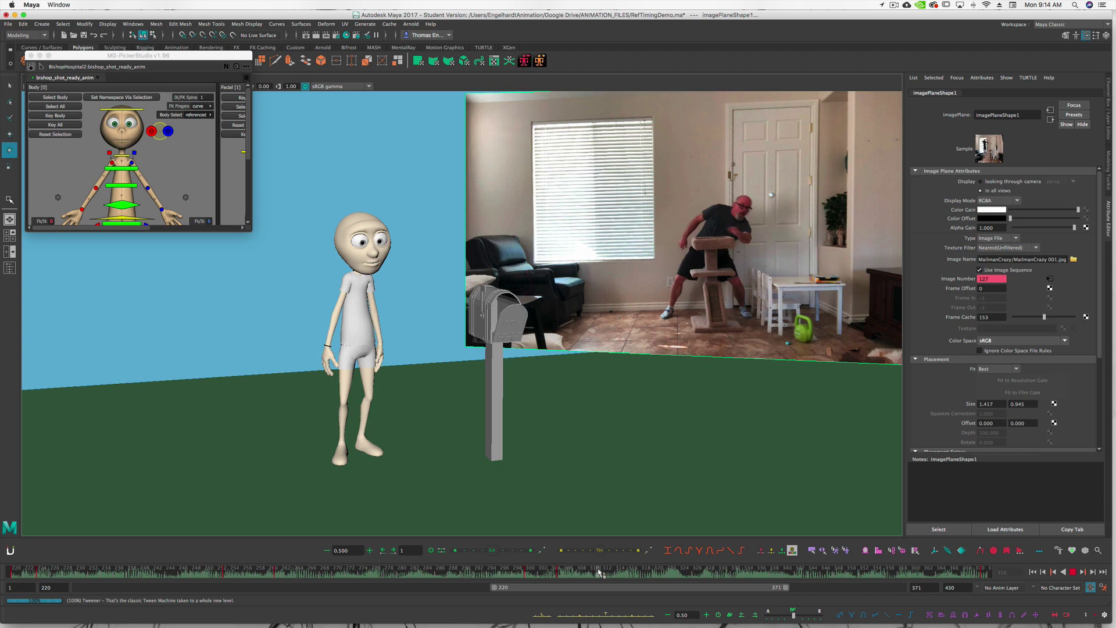
pyautogui.moveTo(599, 572)
pyautogui.mouseDown()
pyautogui.moveTo(575, 573)
pyautogui.moveTo(611, 568)
pyautogui.mouseUp()
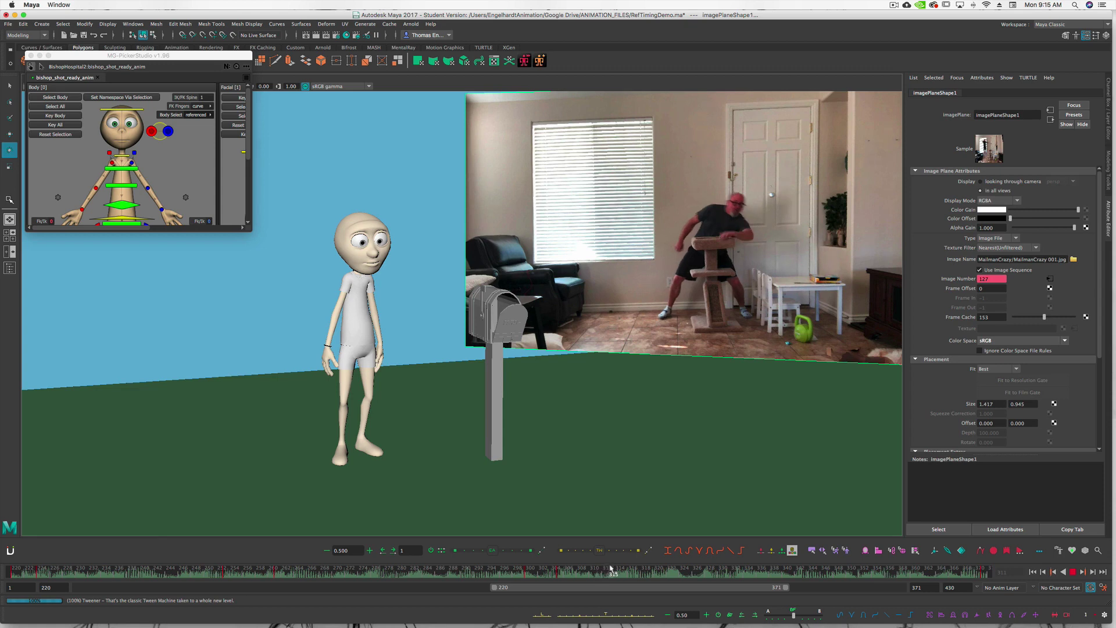
pyautogui.press('e')
pyautogui.moveTo(583, 573); pyautogui.dragTo(601, 574)
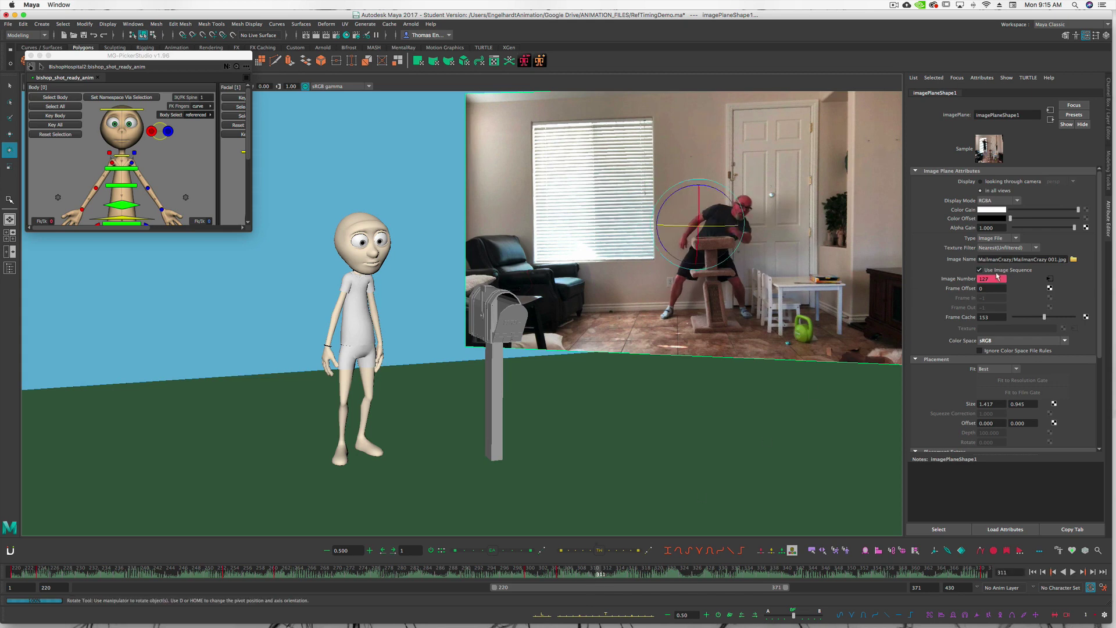
pyautogui.press('Return')
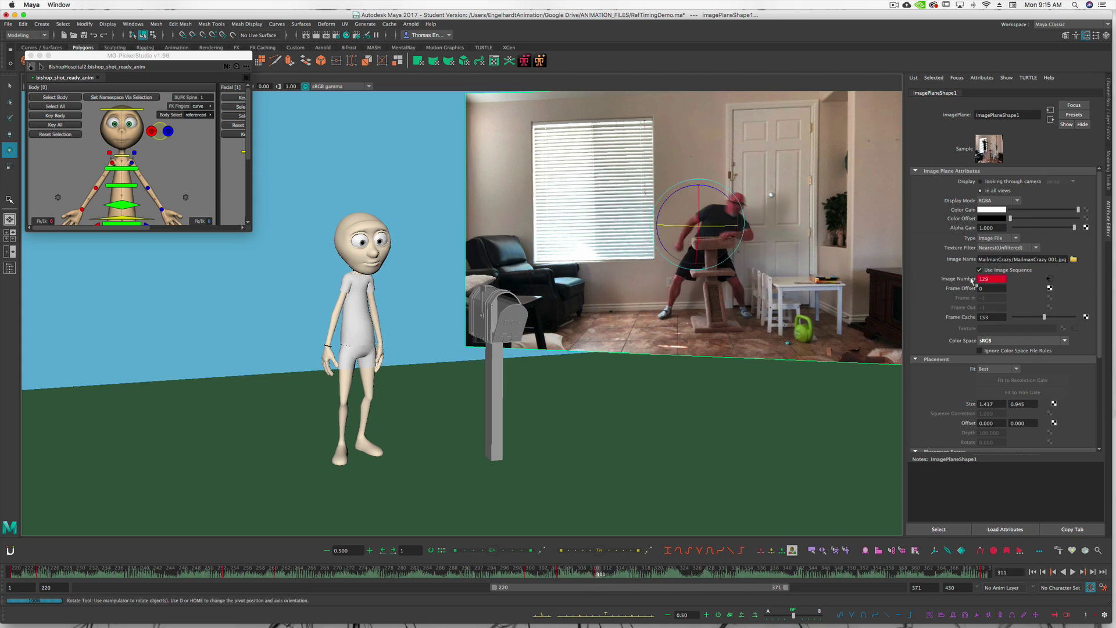
# Step: Play and scrub the footage beyond frame 311 to examine when the man stands back up beside the post
pyautogui.moveTo(567, 575); pyautogui.dragTo(599, 575)
pyautogui.click(1074, 573)
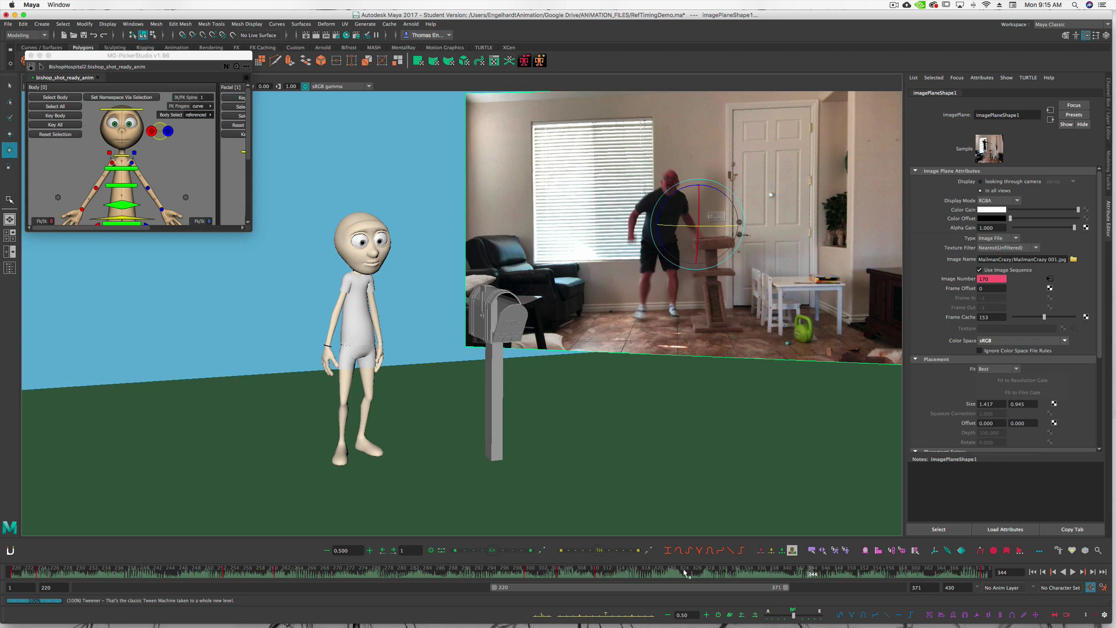
pyautogui.moveTo(688, 575); pyautogui.dragTo(714, 577)
pyautogui.click(609, 576)
pyautogui.hotkey('alt', 'v')
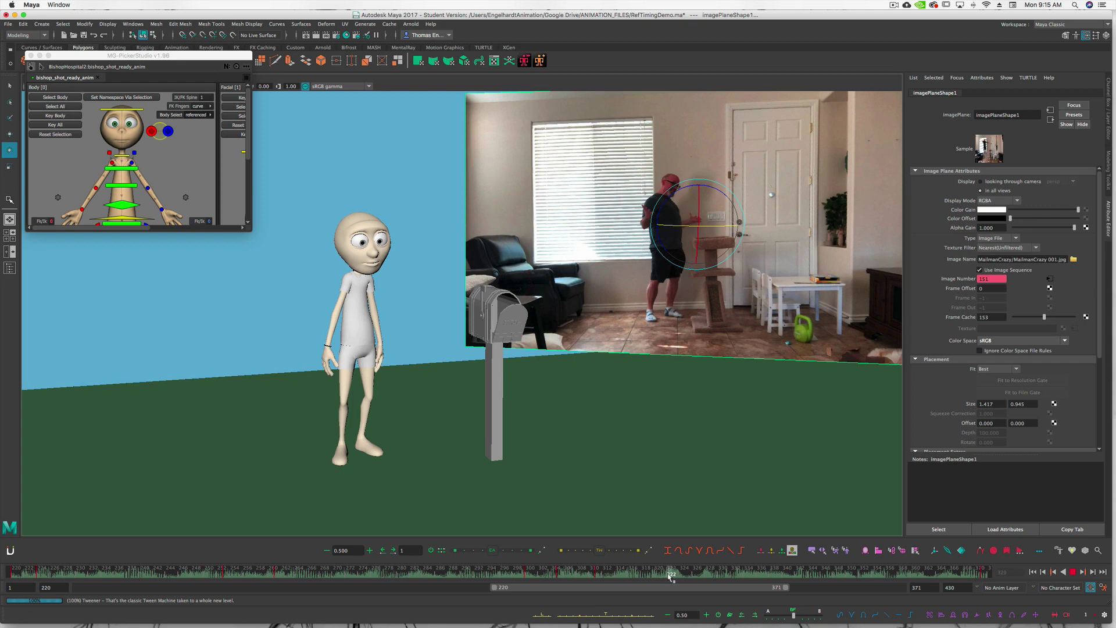
pyautogui.moveTo(670, 575); pyautogui.dragTo(667, 574)
pyautogui.hotkey('alt', 'v')
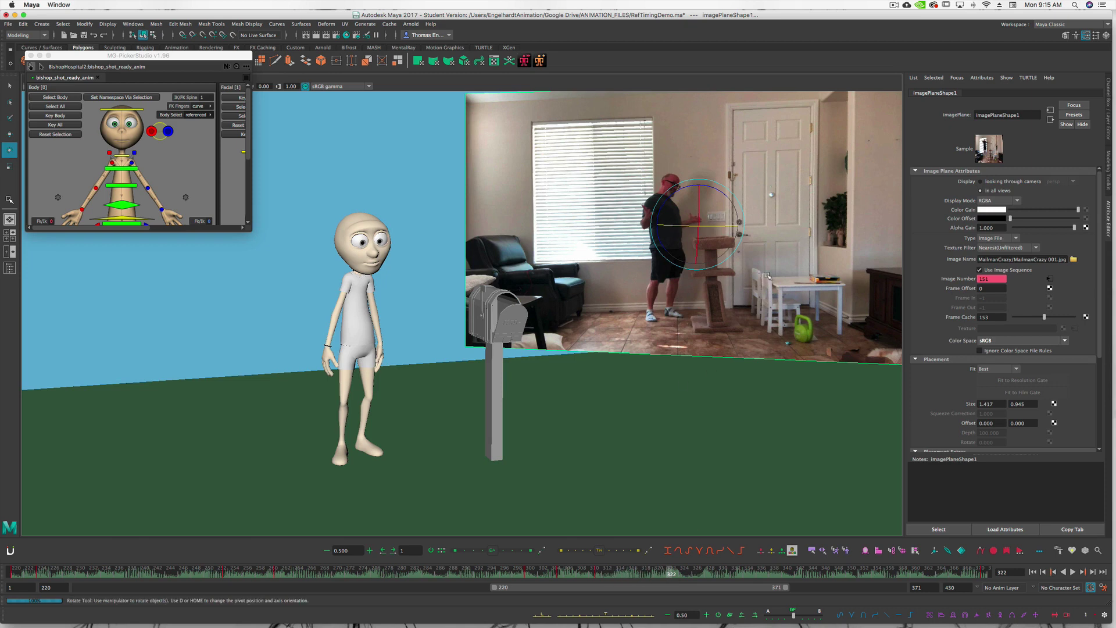
# Step: Locate the standing pose around frame 326 and key the Image Number at 148 on frame 322 to bring it earlier
pyautogui.click(639, 573)
pyautogui.hotkey('alt', 'v')
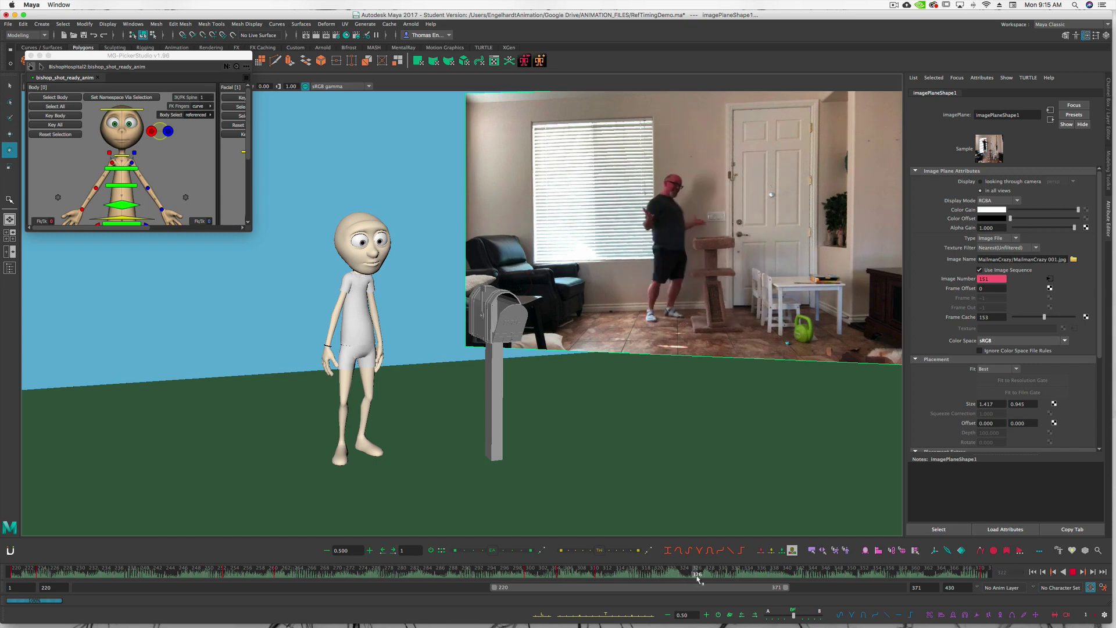
pyautogui.moveTo(698, 579); pyautogui.dragTo(696, 580)
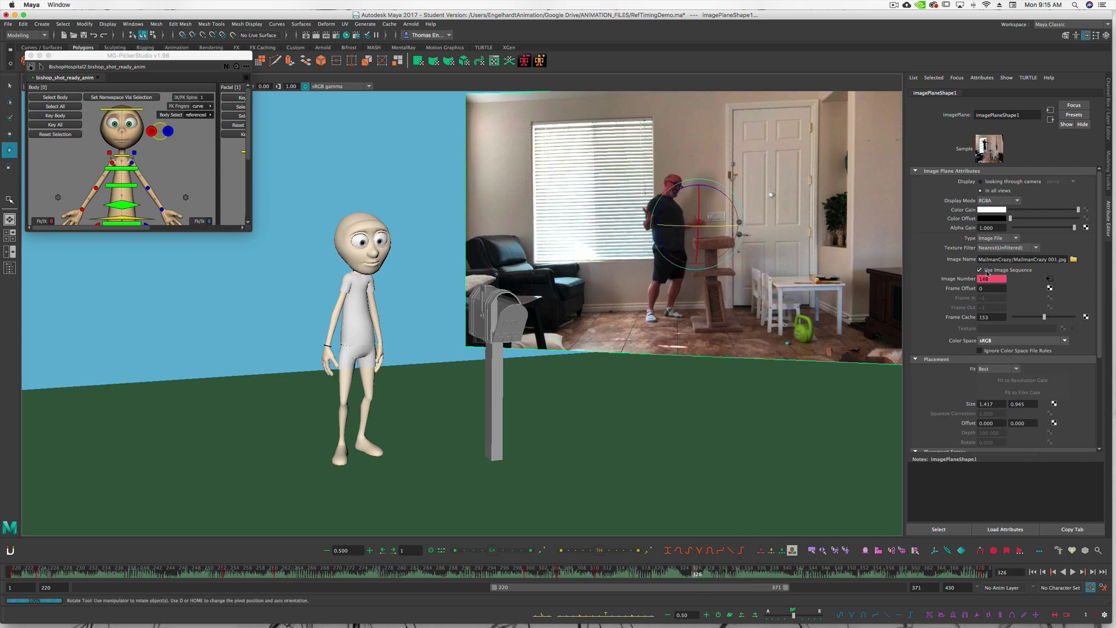
pyautogui.click(672, 573)
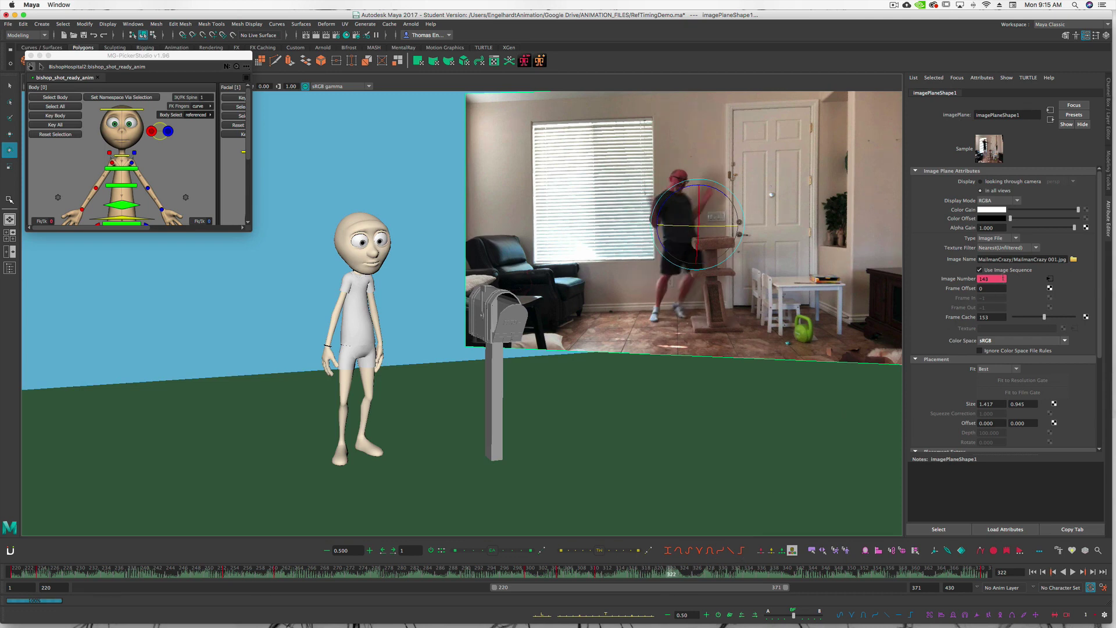
pyautogui.write('148')
pyautogui.press('Return')
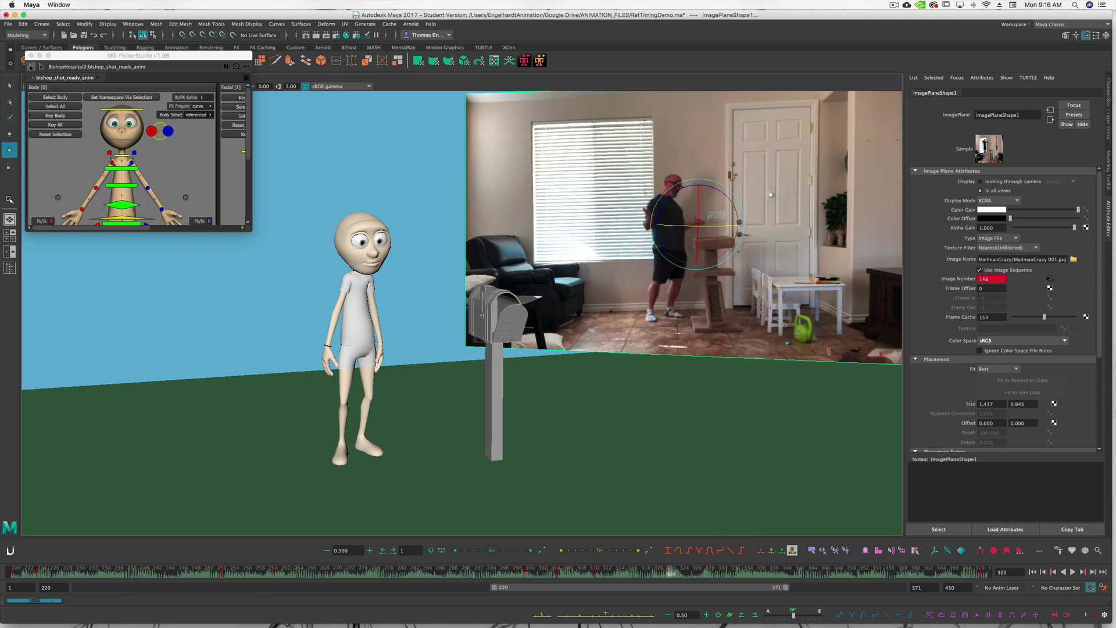
# Step: Play the retimed footage and scrub frames 334 to 357 to examine the arms-out pose and the move into the crouch
pyautogui.click(607, 573)
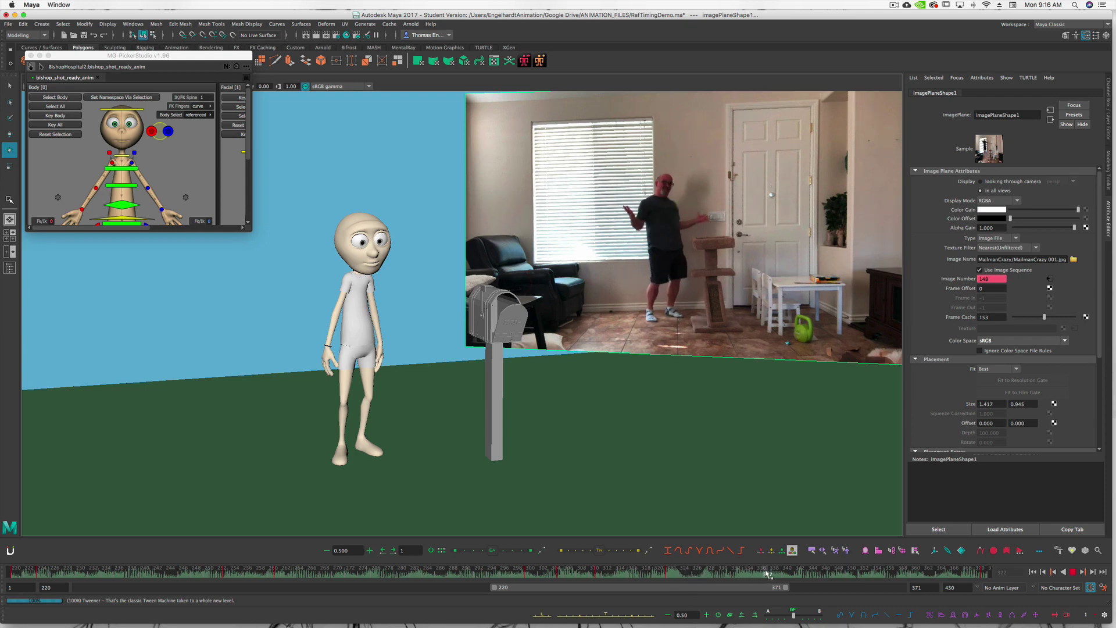
pyautogui.press('Escape')
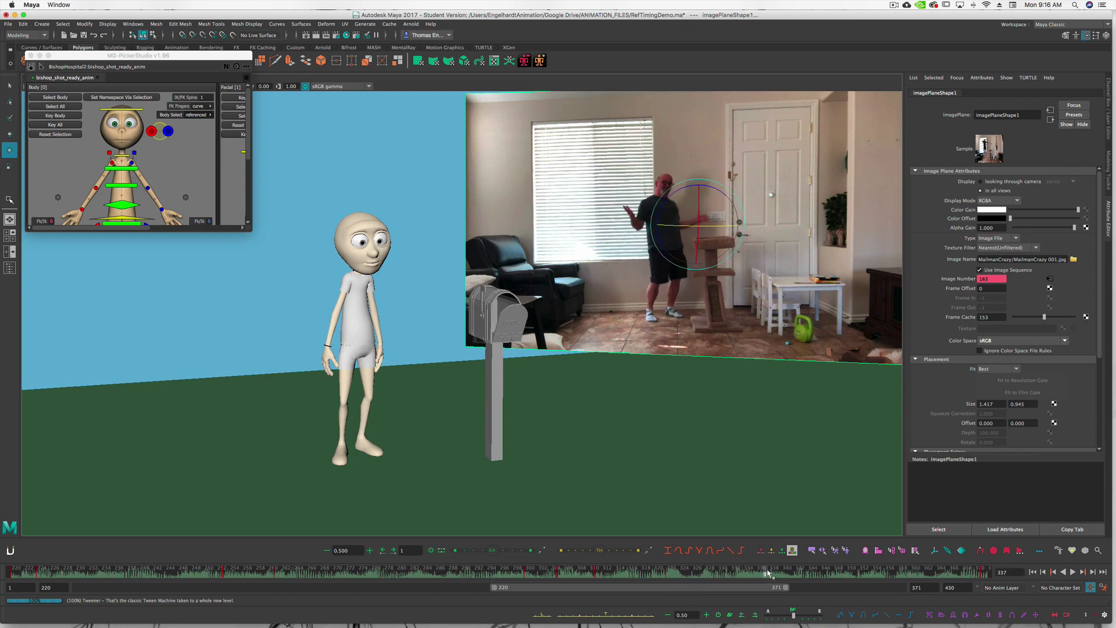
pyautogui.click(1074, 573)
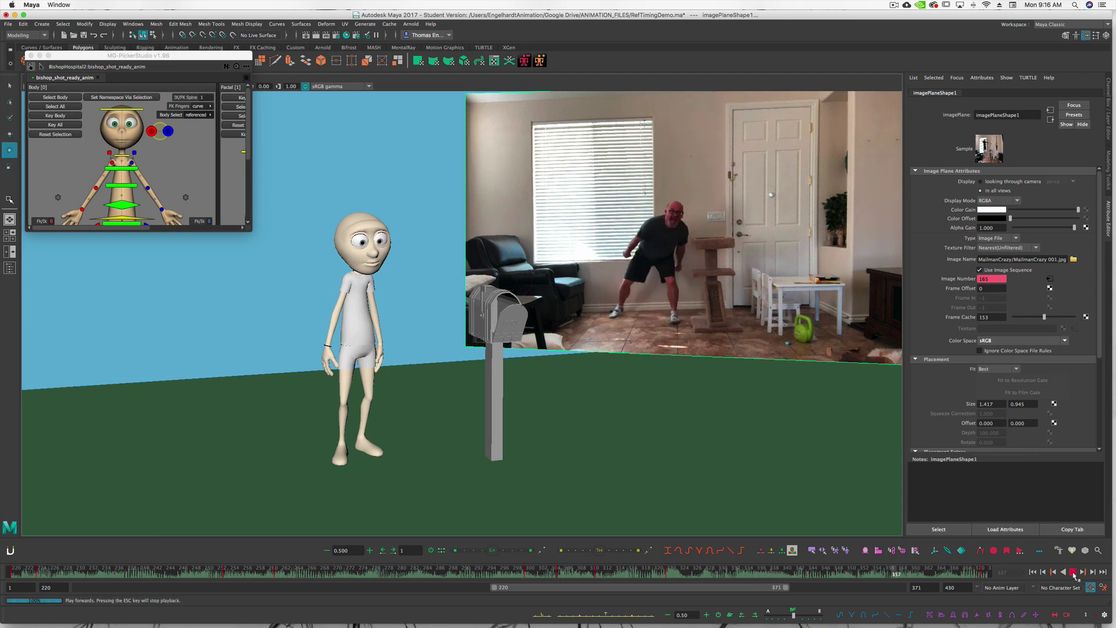
pyautogui.click(1074, 572)
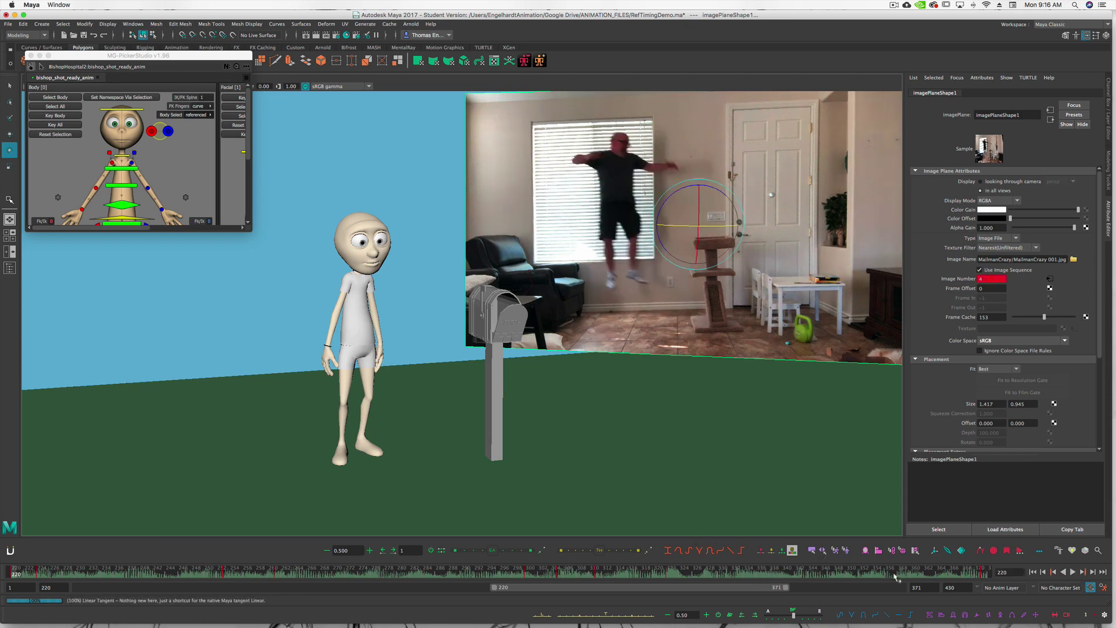
pyautogui.hotkey('alt', 'shift', 'v')
pyautogui.click(895, 573)
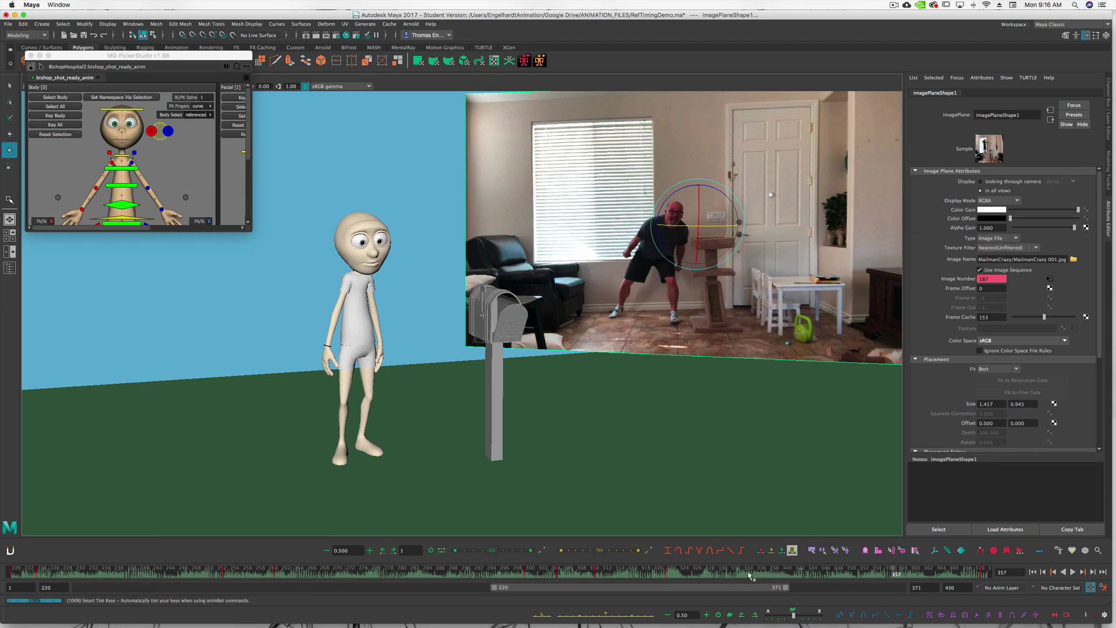
pyautogui.moveTo(750, 576)
pyautogui.mouseDown()
pyautogui.moveTo(768, 578)
pyautogui.moveTo(723, 575)
pyautogui.moveTo(795, 572)
pyautogui.mouseUp()
pyautogui.doubleClick(725, 575)
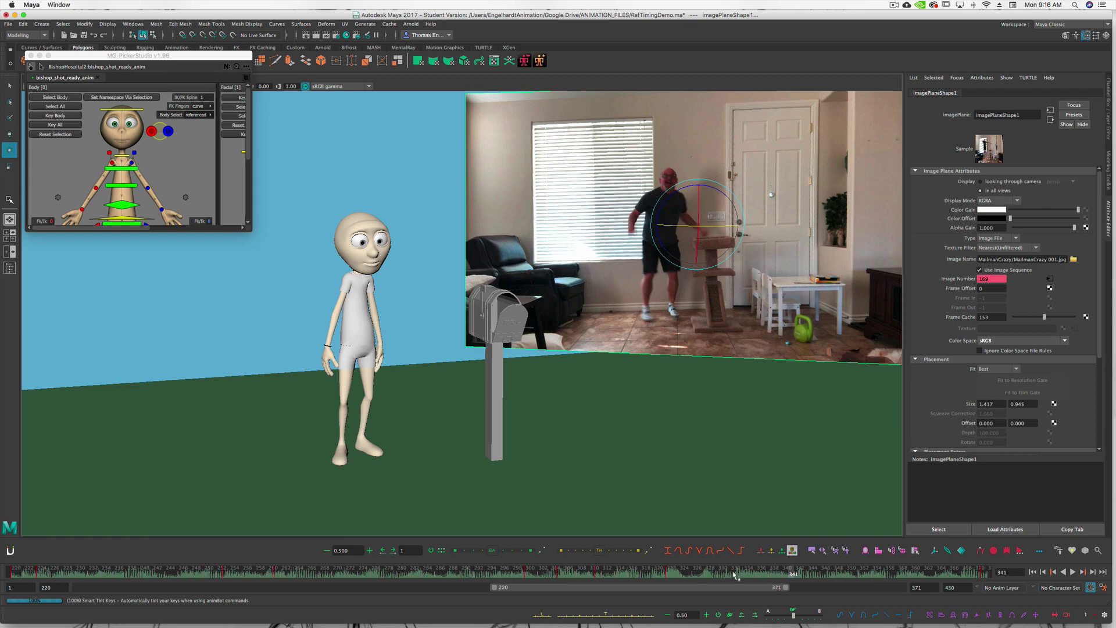
pyautogui.moveTo(737, 575); pyautogui.dragTo(748, 575)
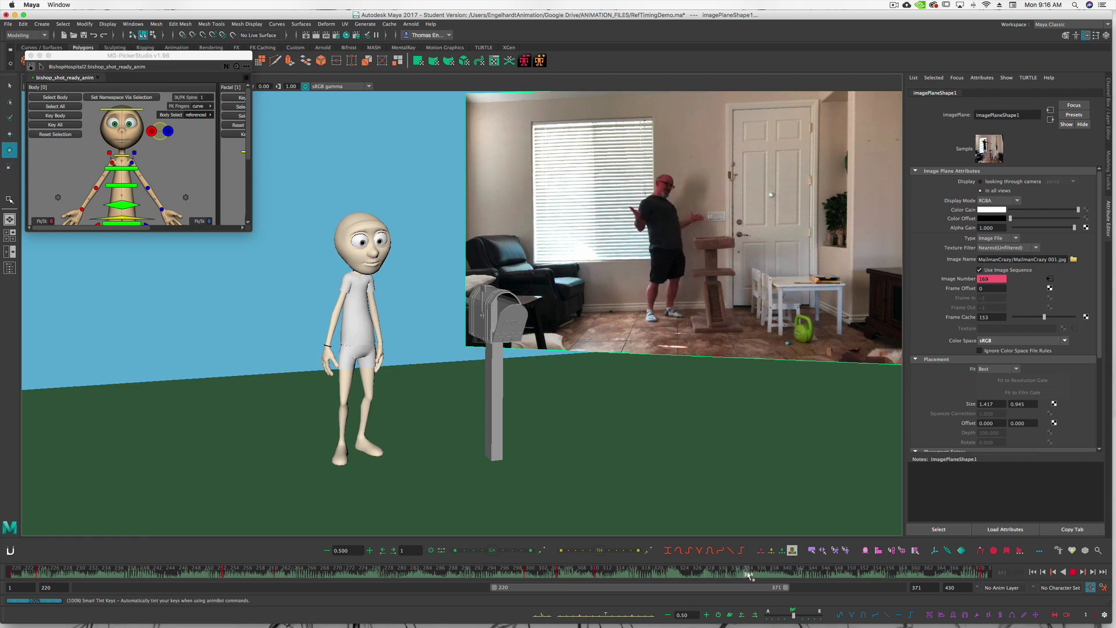
pyautogui.click(750, 576)
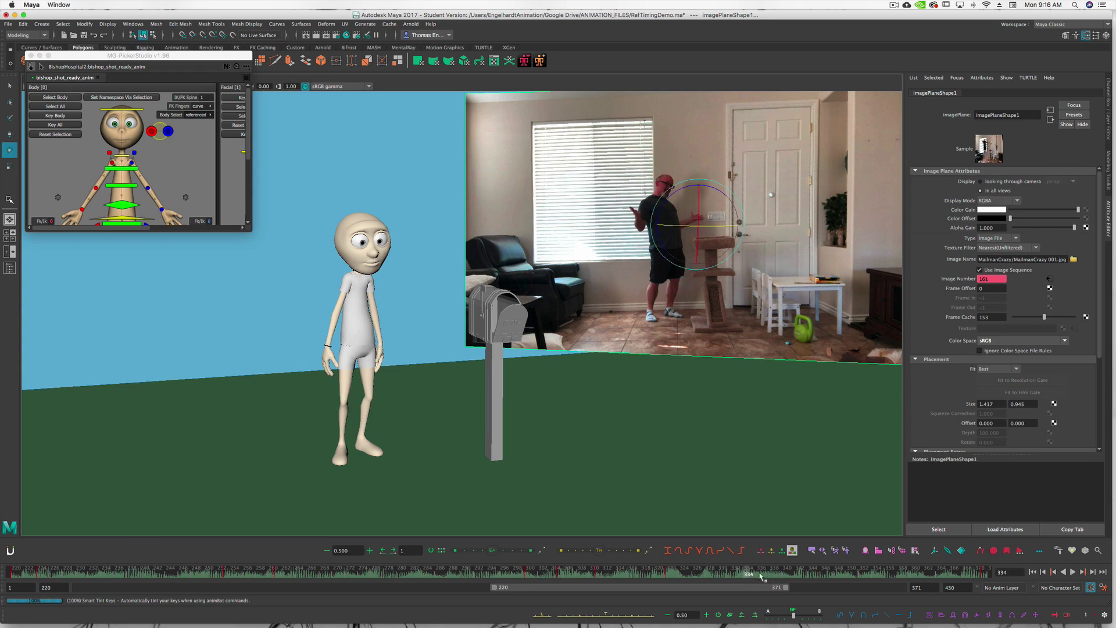
# Step: Compare the poses between frames 337 and 341, and key the Image Number at 165 on frame 341 to extend the arms-out pose
pyautogui.moveTo(759, 573); pyautogui.dragTo(787, 575)
pyautogui.moveTo(791, 573); pyautogui.dragTo(795, 574)
pyautogui.moveTo(792, 574); pyautogui.dragTo(765, 569)
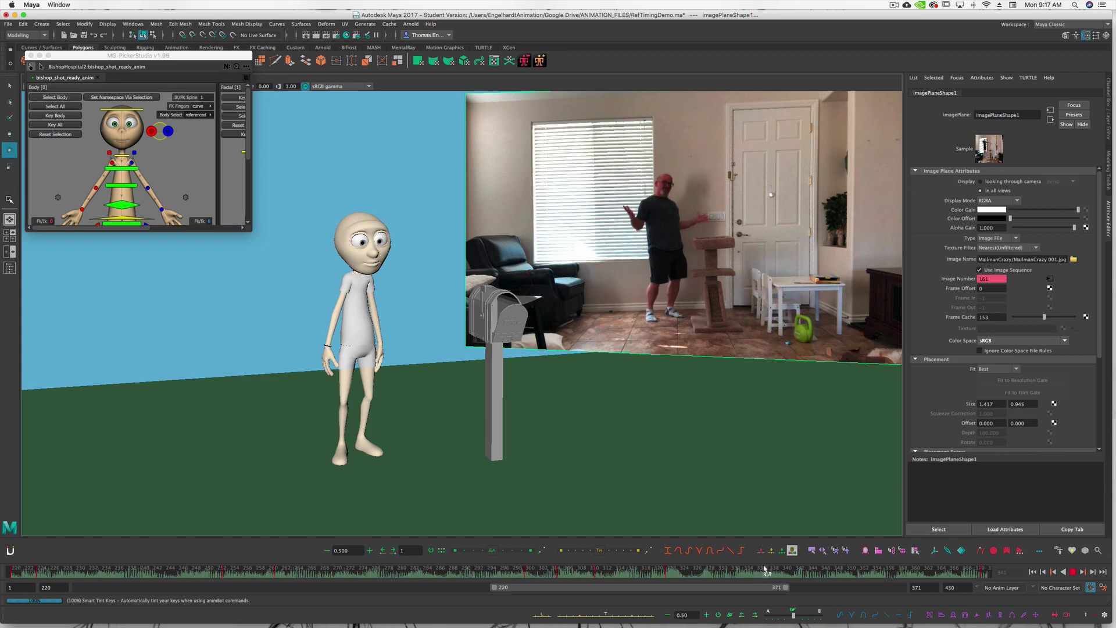
pyautogui.moveTo(765, 569); pyautogui.dragTo(765, 570)
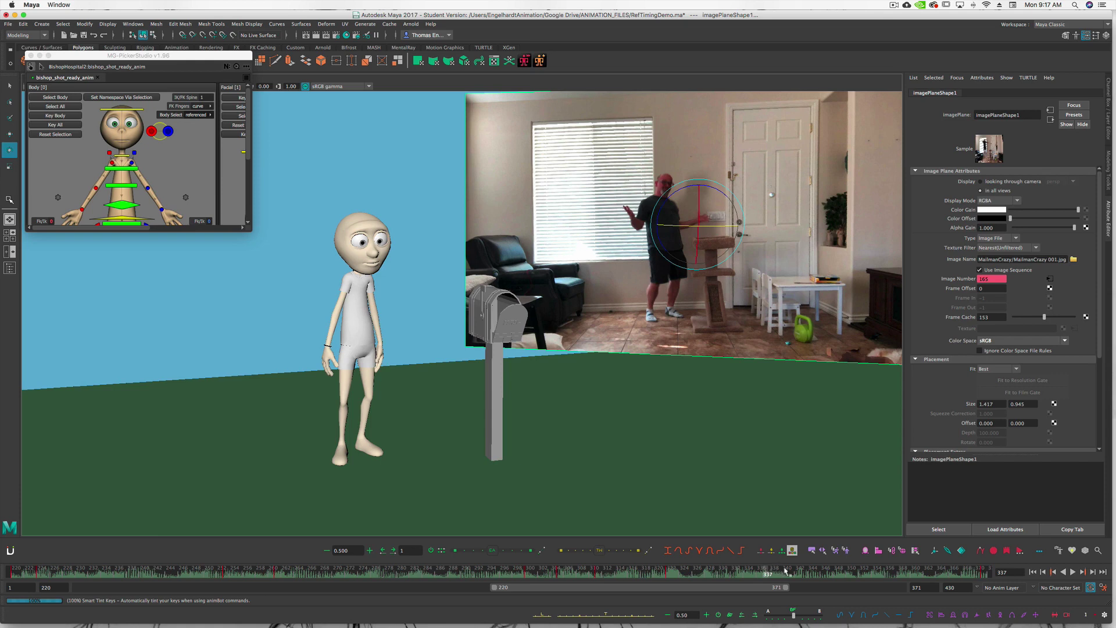
pyautogui.click(792, 571)
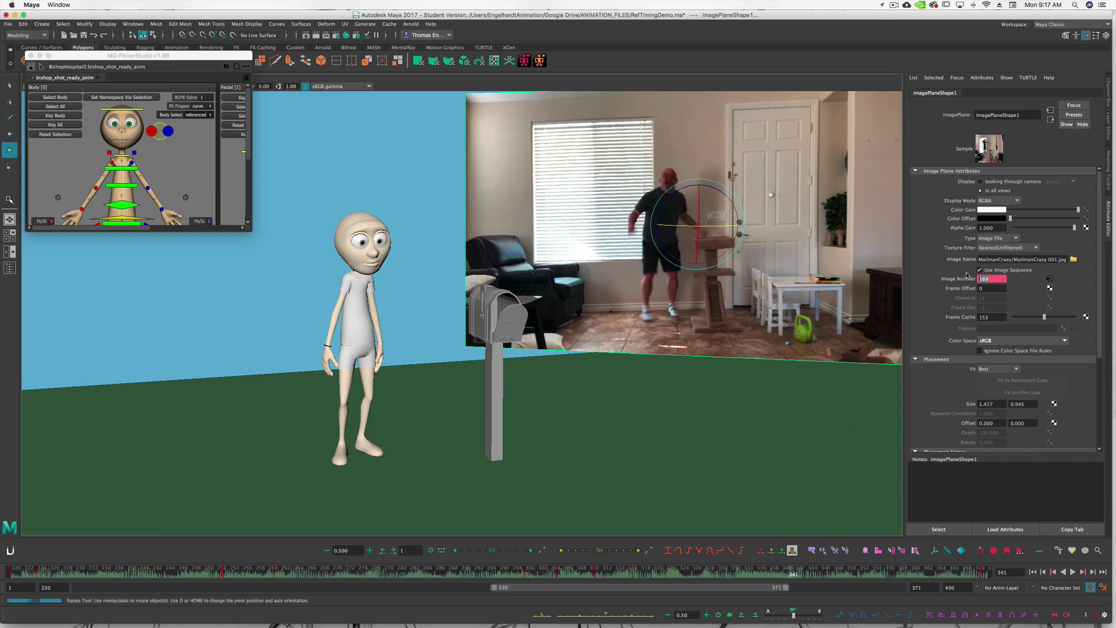
pyautogui.write('5')
pyautogui.press('Return')
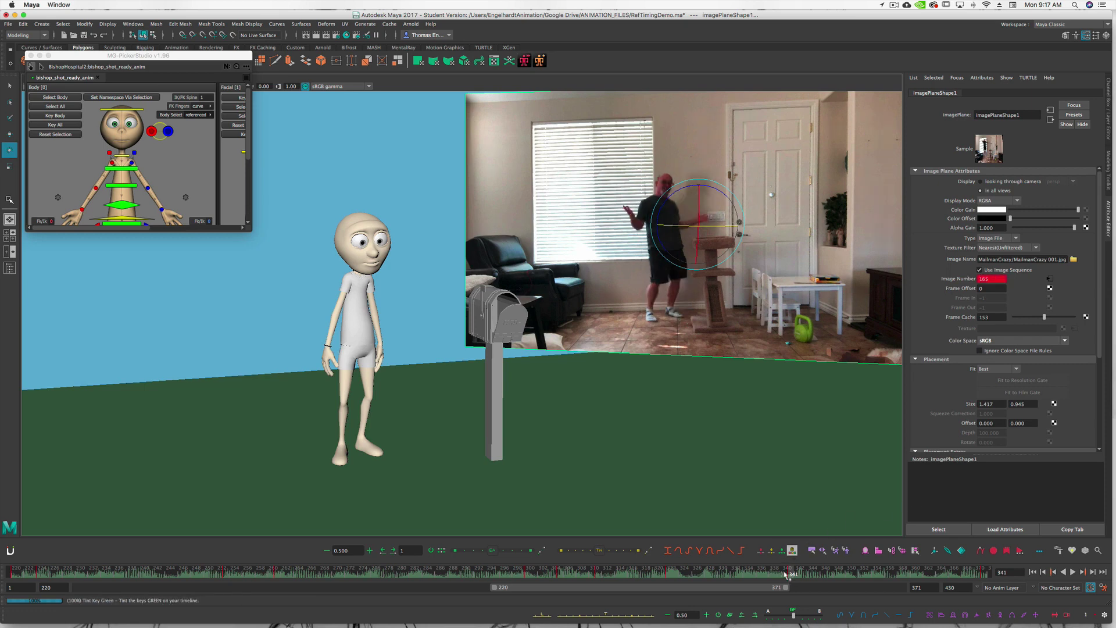
# Step: Scrub to the crouched pose near frame 352 and key the Image Number at 179 on frame 349
pyautogui.moveTo(785, 574); pyautogui.dragTo(866, 574)
pyautogui.press('e')
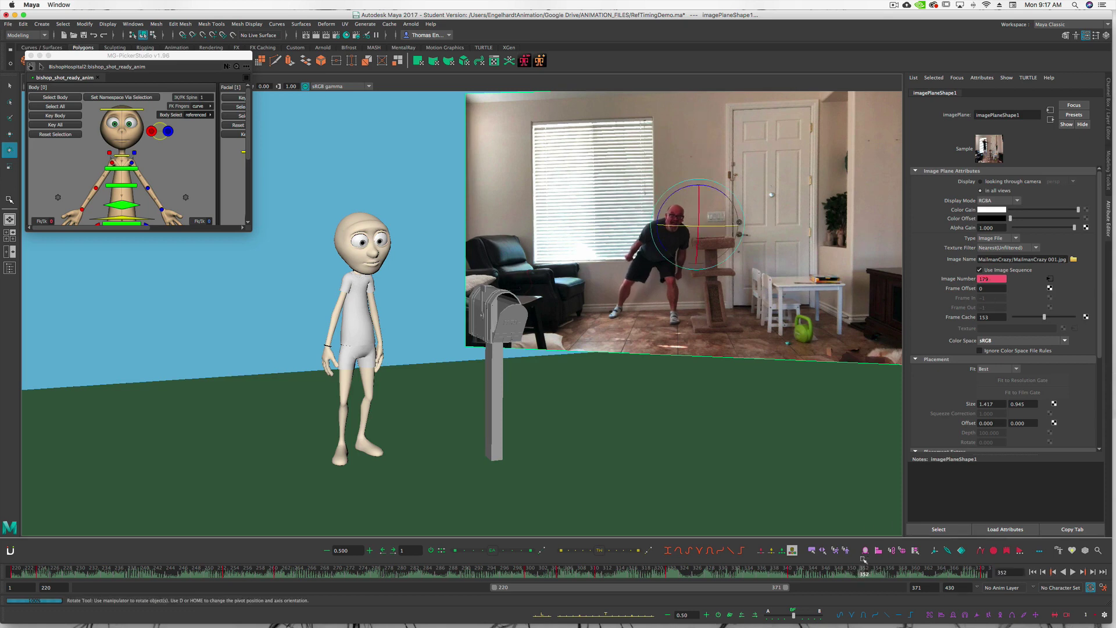
pyautogui.moveTo(813, 572); pyautogui.dragTo(845, 573)
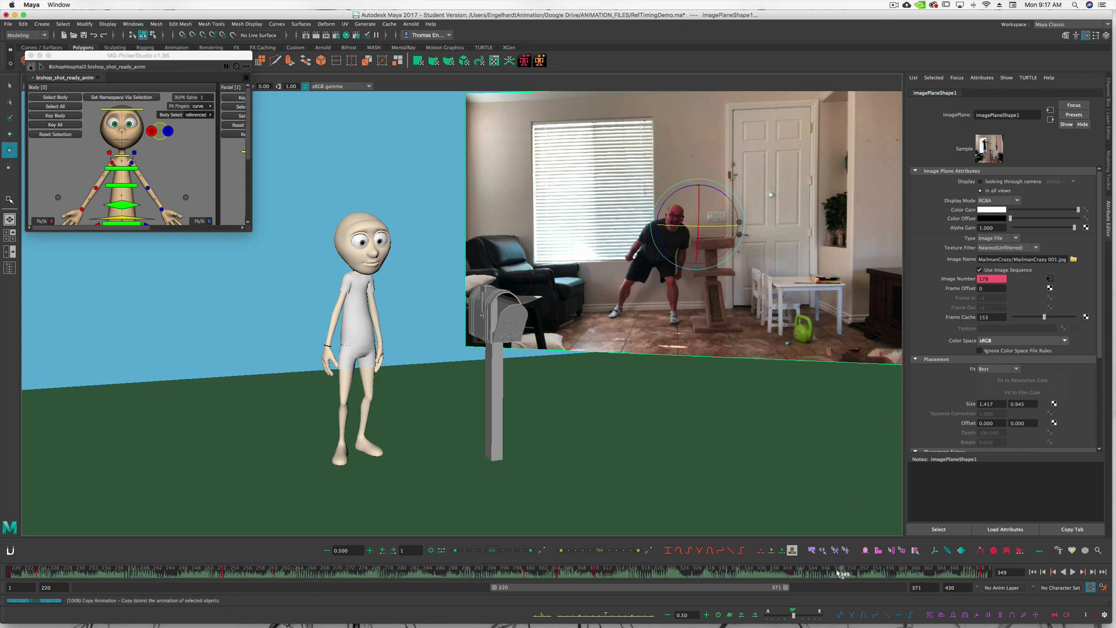
pyautogui.moveTo(839, 573); pyautogui.dragTo(844, 573)
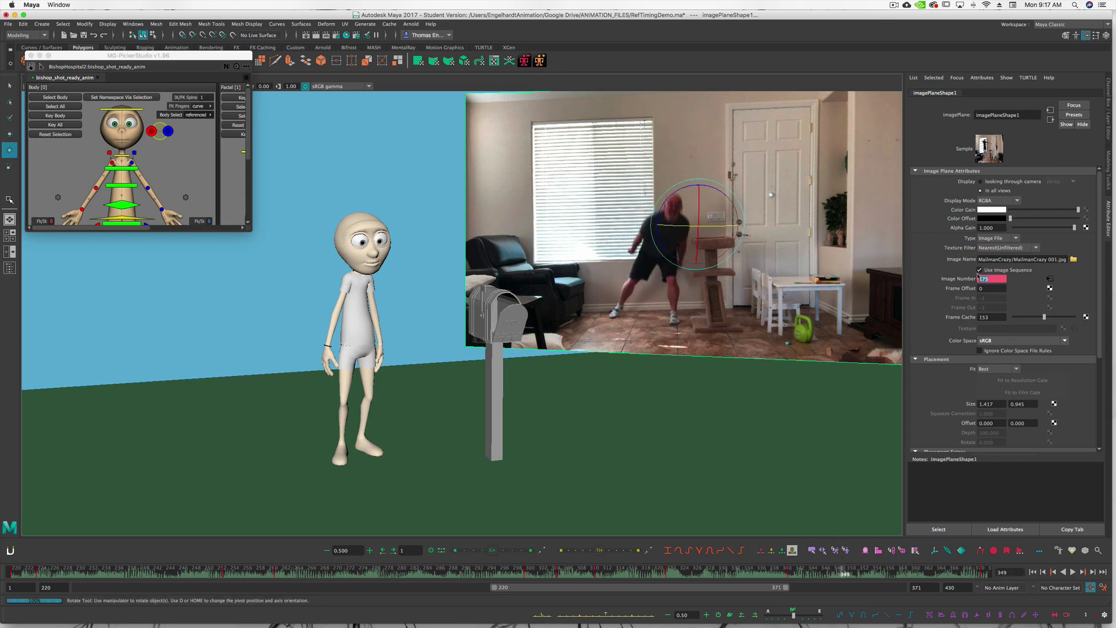
pyautogui.press('Return')
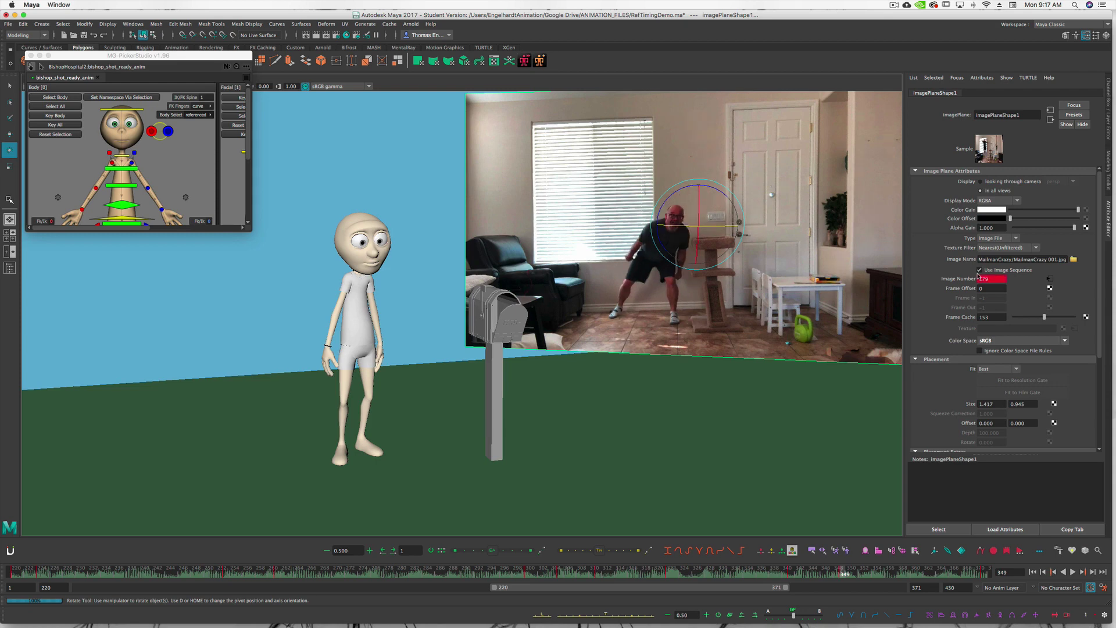
# Step: Scrub through the crouch to frame 353 to check its timing, and playblast the retimed shot over frames 220 to 371
pyautogui.click(796, 574)
pyautogui.moveTo(797, 576); pyautogui.dragTo(871, 584)
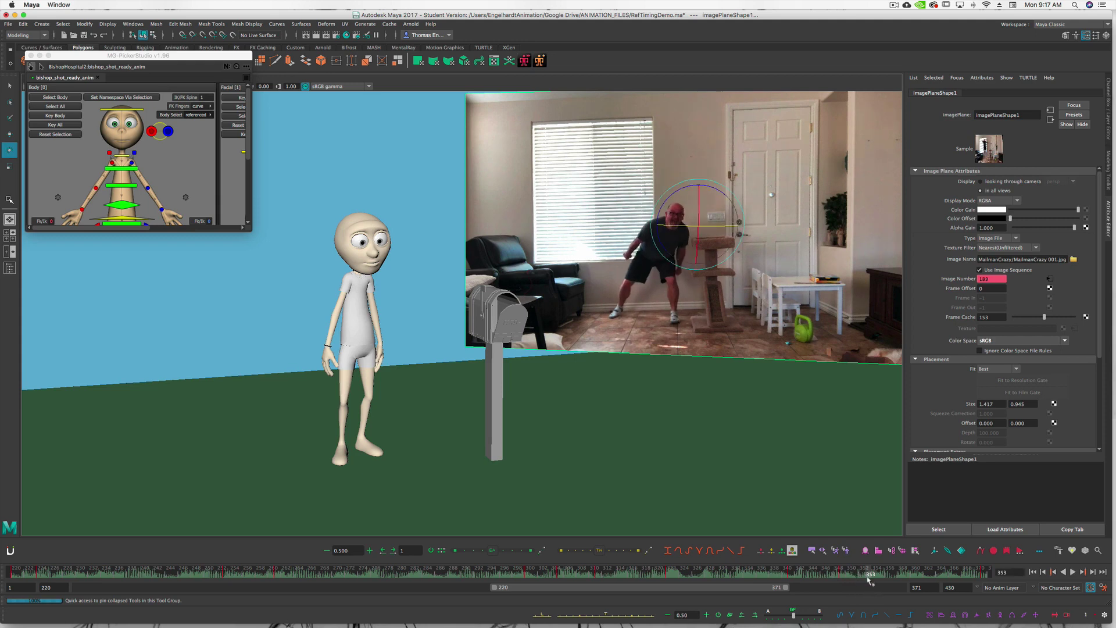
pyautogui.click(743, 573)
pyautogui.rightClick(745, 572)
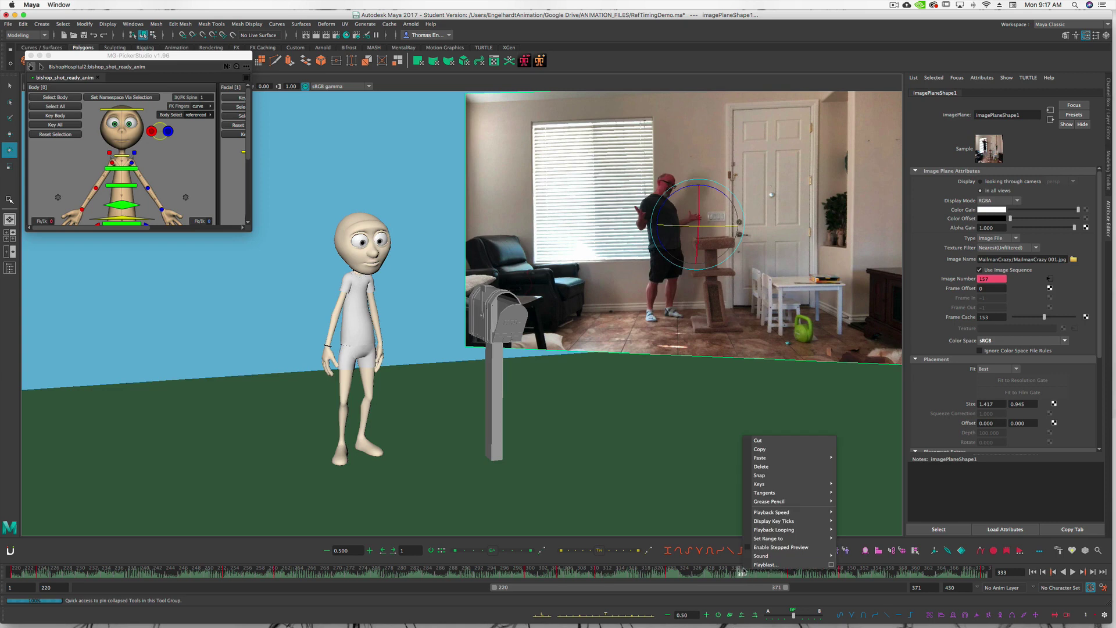
pyautogui.click(760, 565)
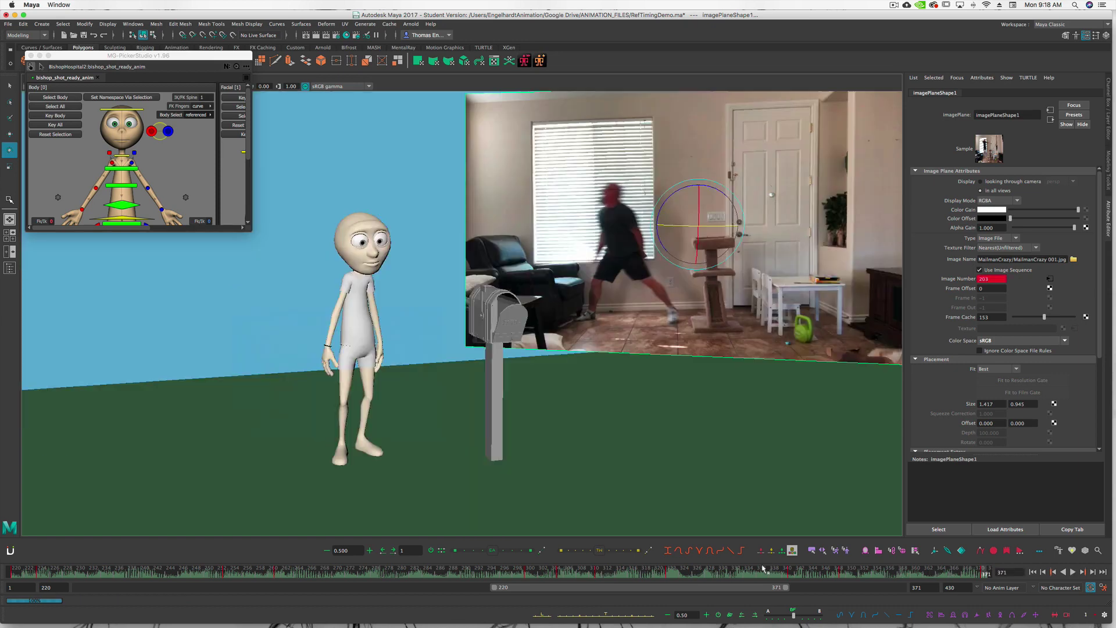
# Step: Switch to QuickTime Player 7 and play the playblast movie twice to review the retimed reference footage
pyautogui.press('super+Tab')
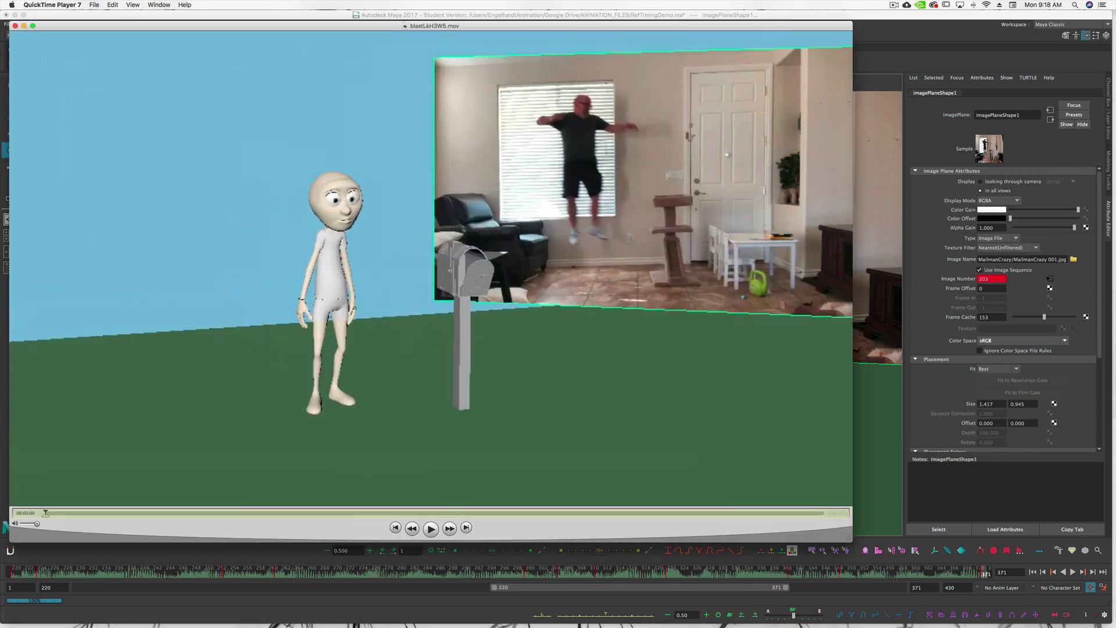
pyautogui.press('space')
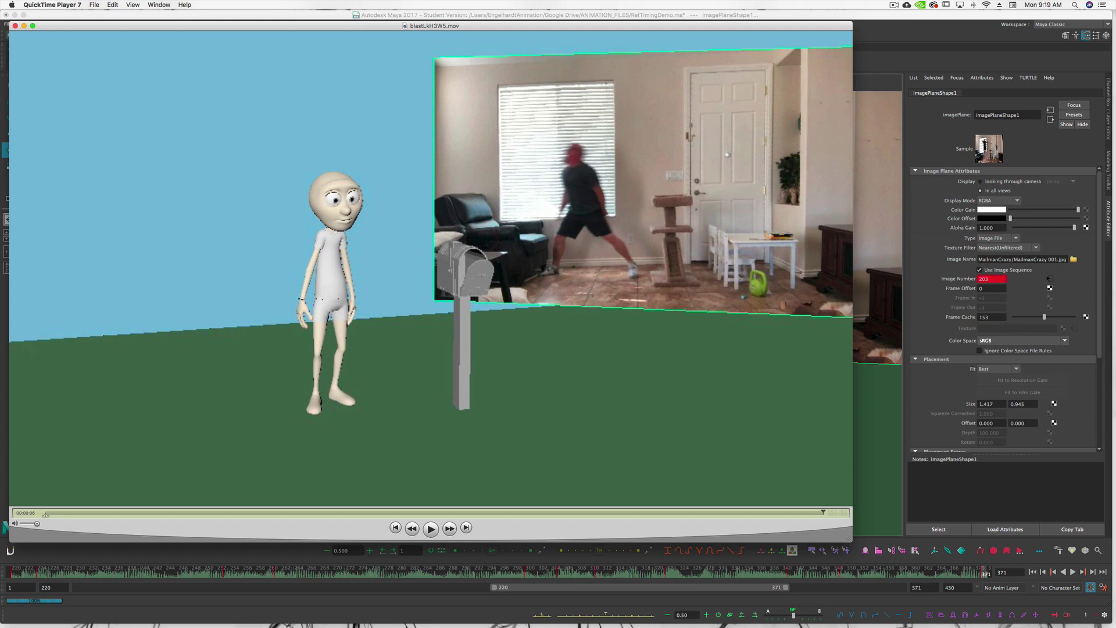
pyautogui.press('space')
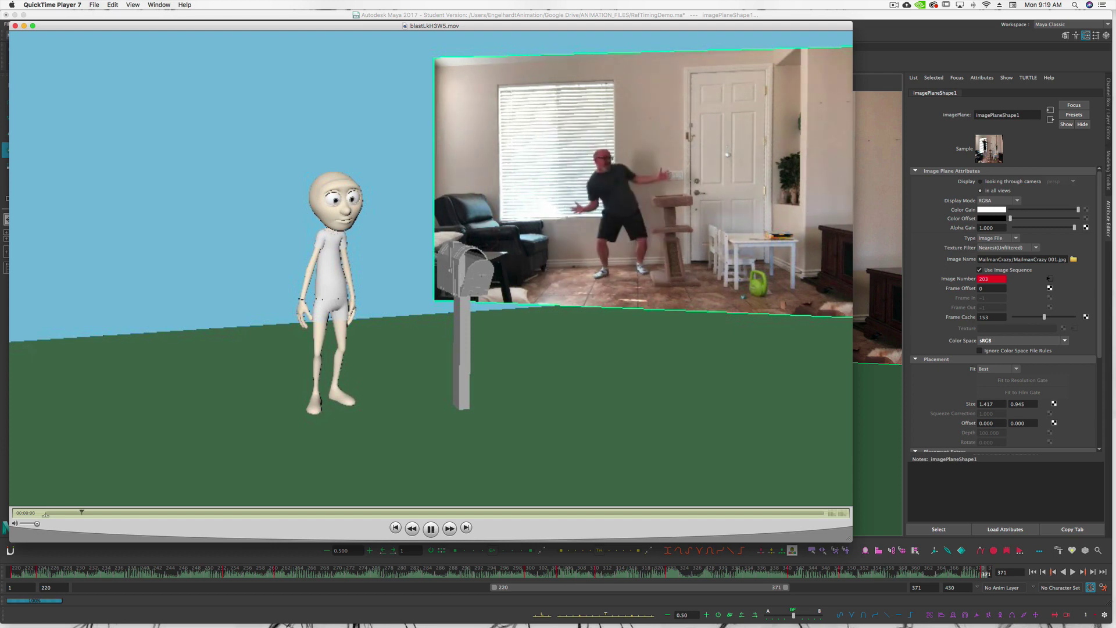